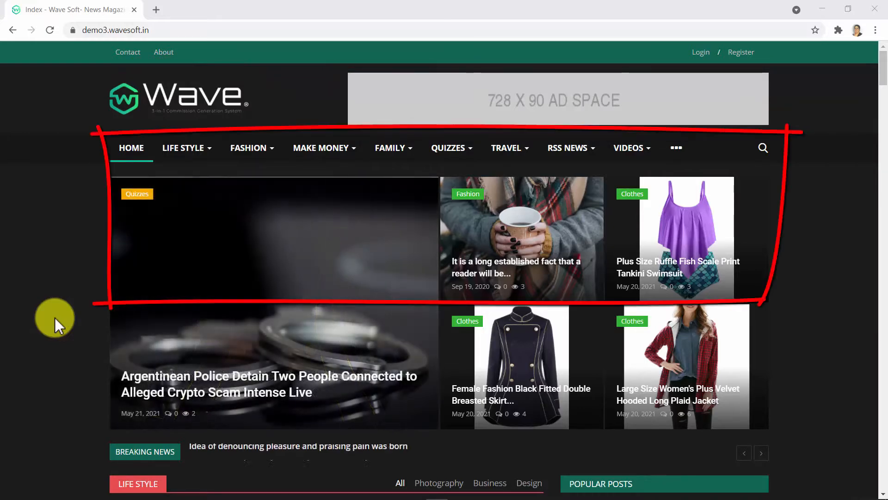
# Preview the main navigation dropdowns for Life Style, Make Money, RSS News and the additional categories
pyautogui.moveTo(197, 155)
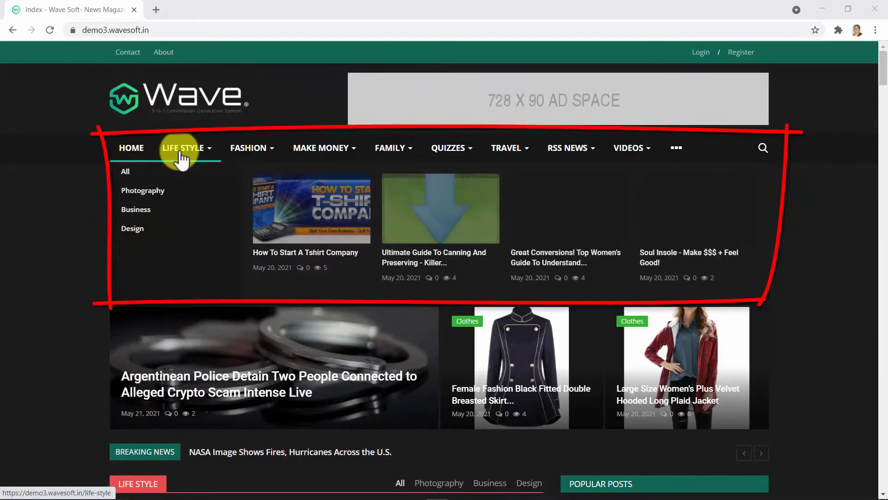
pyautogui.moveTo(324, 149)
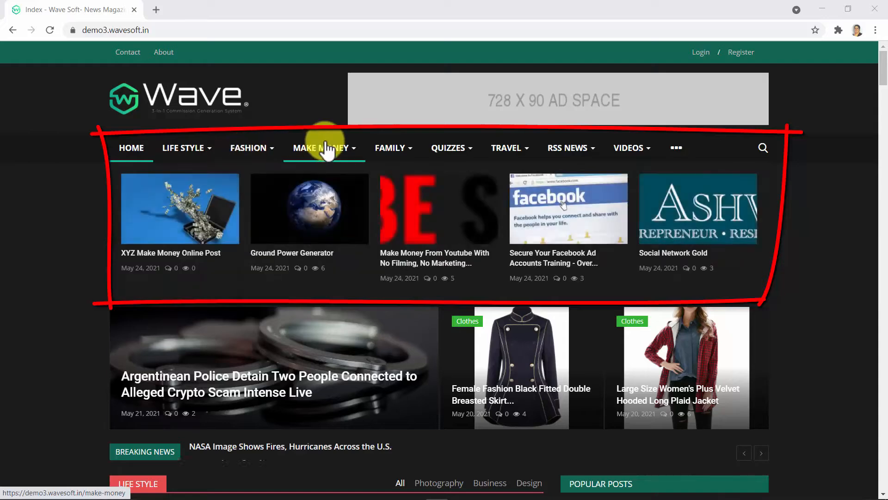
pyautogui.moveTo(448, 149)
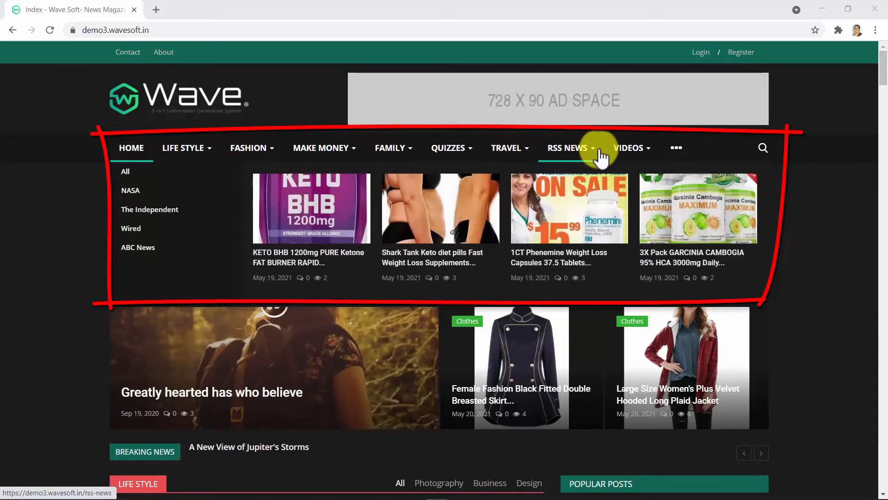
pyautogui.moveTo(632, 159)
pyautogui.moveTo(675, 159)
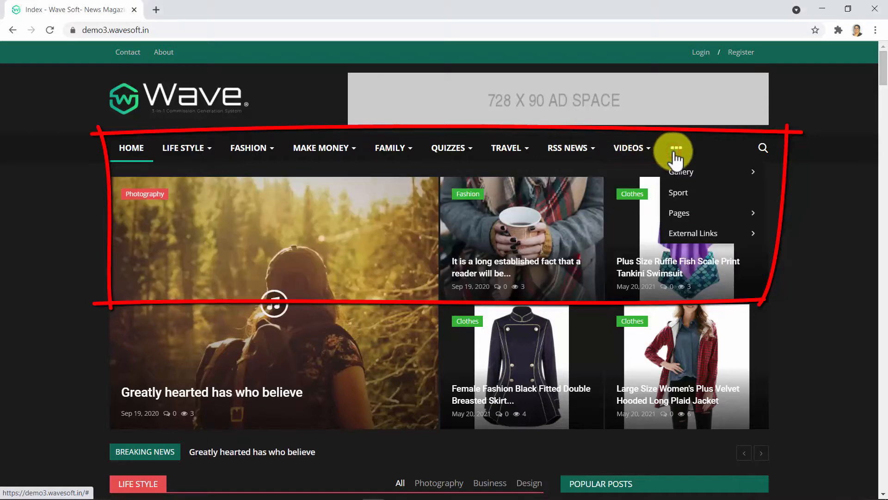
# Open the site search and view its suggested search terms, then dismiss the suggestions
pyautogui.click(763, 148)
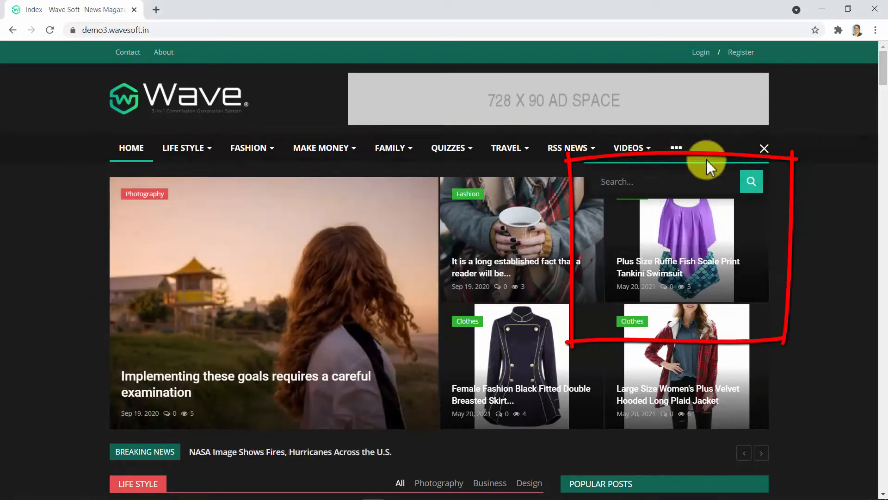
pyautogui.click(671, 179)
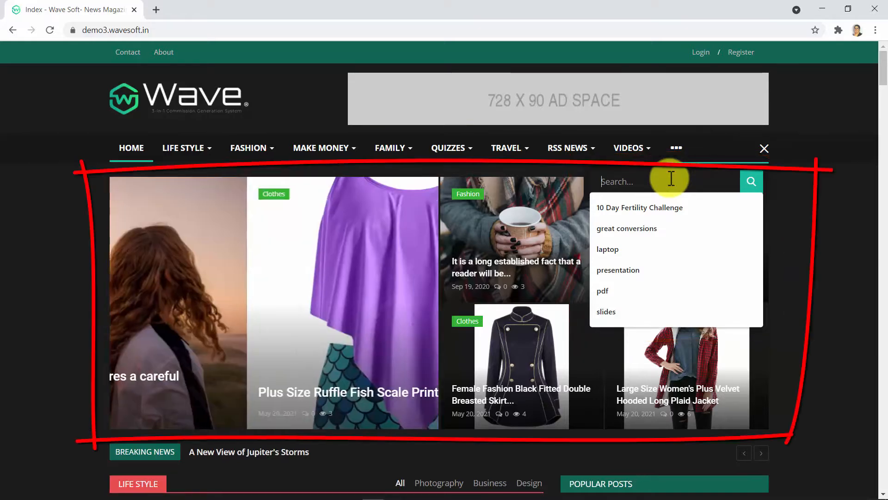
pyautogui.click(76, 276)
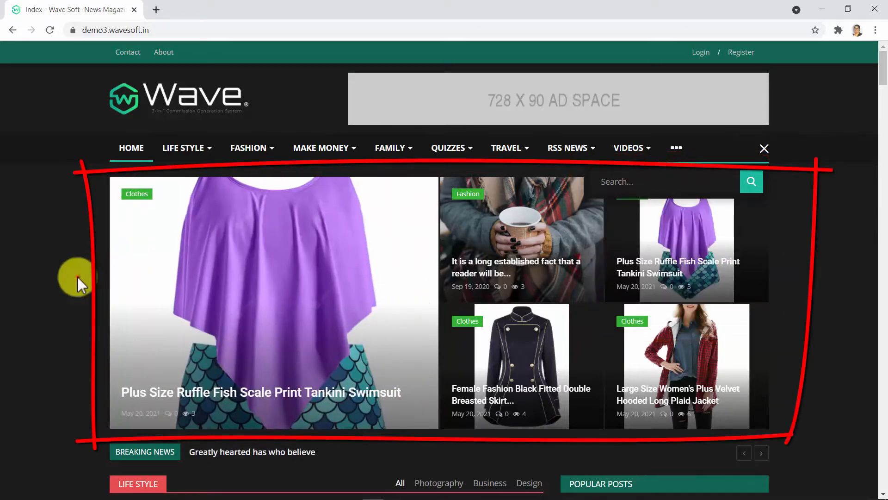
# Browse backward through the featured posts in the homepage slider
pyautogui.click(123, 310)
pyautogui.click(123, 310)
pyautogui.click(123, 310)
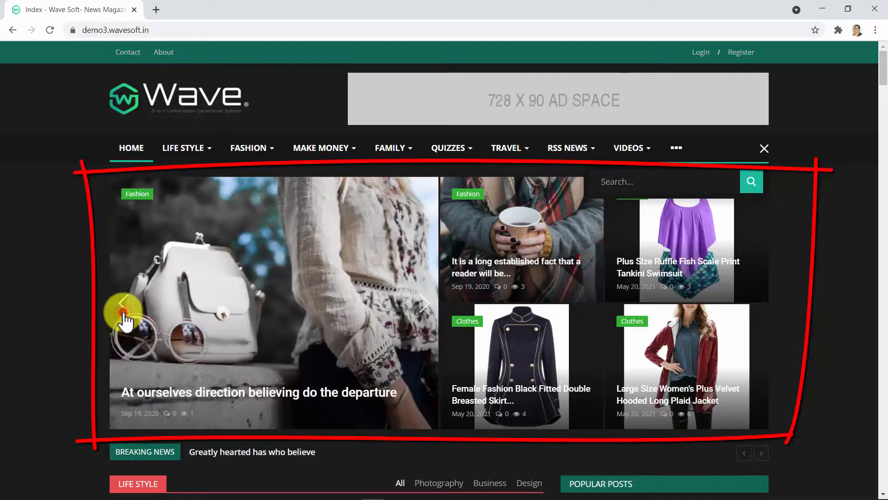
pyautogui.click(124, 309)
pyautogui.click(123, 310)
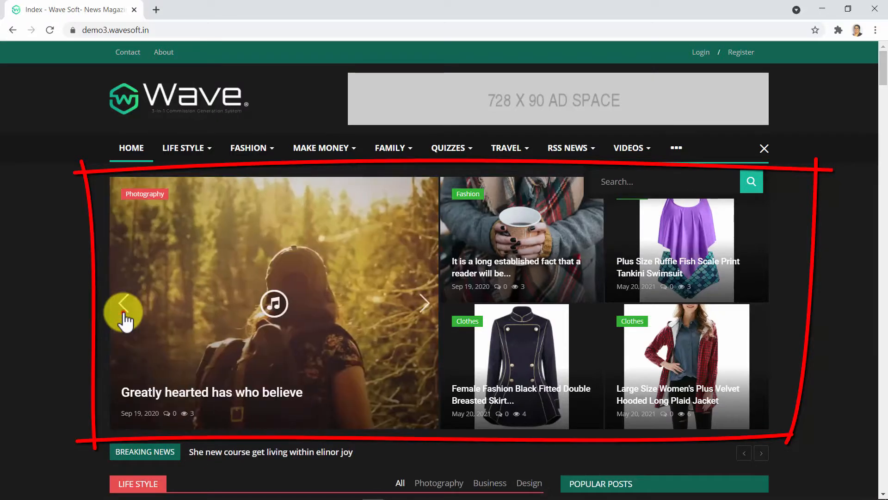
pyautogui.click(124, 310)
pyautogui.click(123, 310)
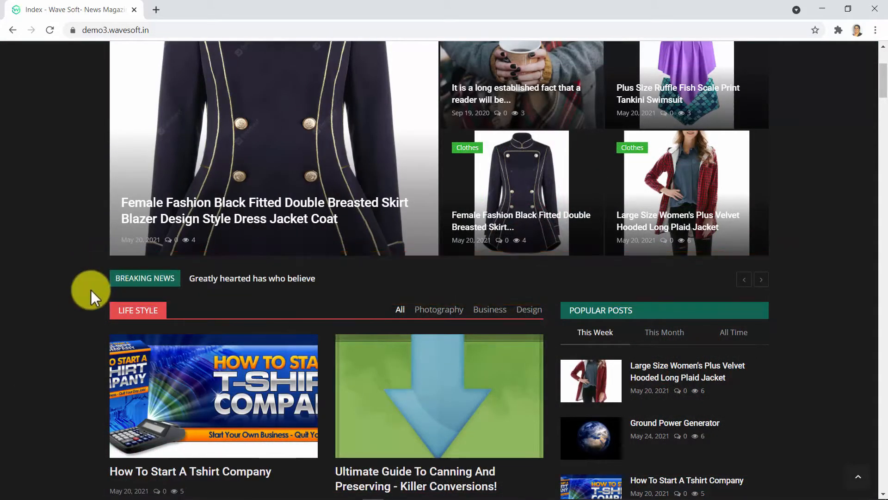
# Show the Popular Posts rankings for This Month and All Time beside the Life Style section
pyautogui.scroll(-3, 91, 290)
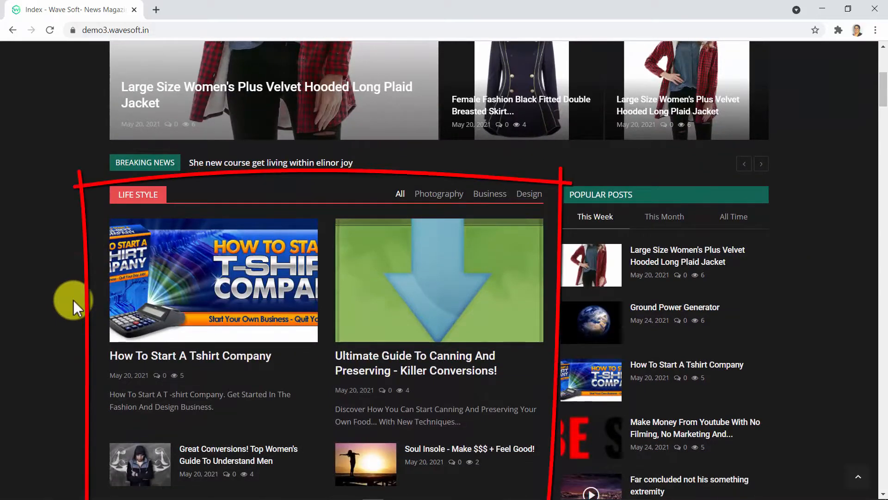
pyautogui.scroll(-2, 73, 299)
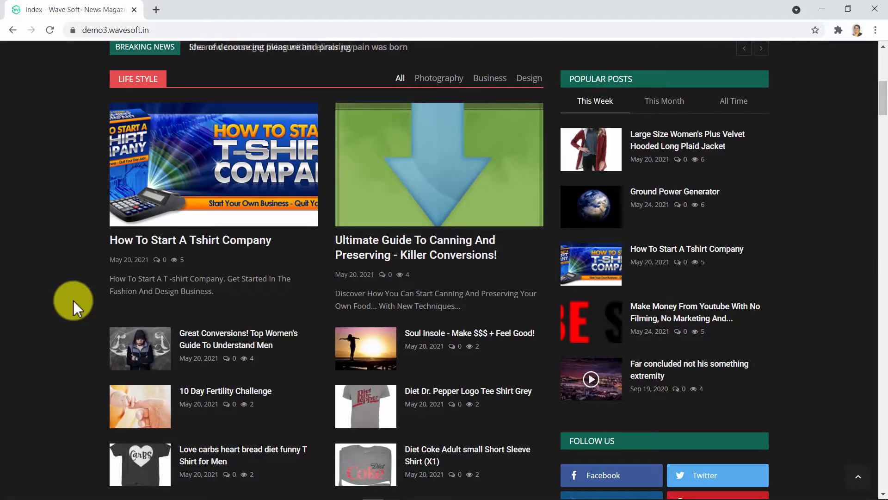
pyautogui.click(675, 102)
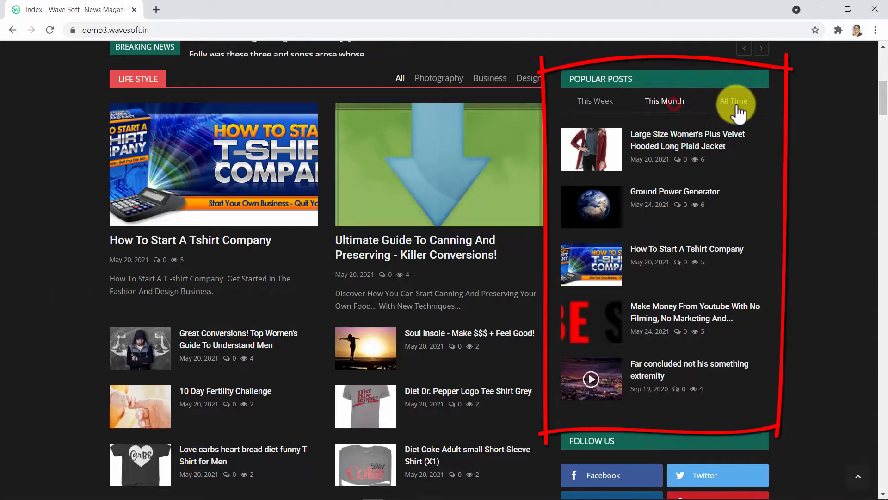
pyautogui.click(737, 102)
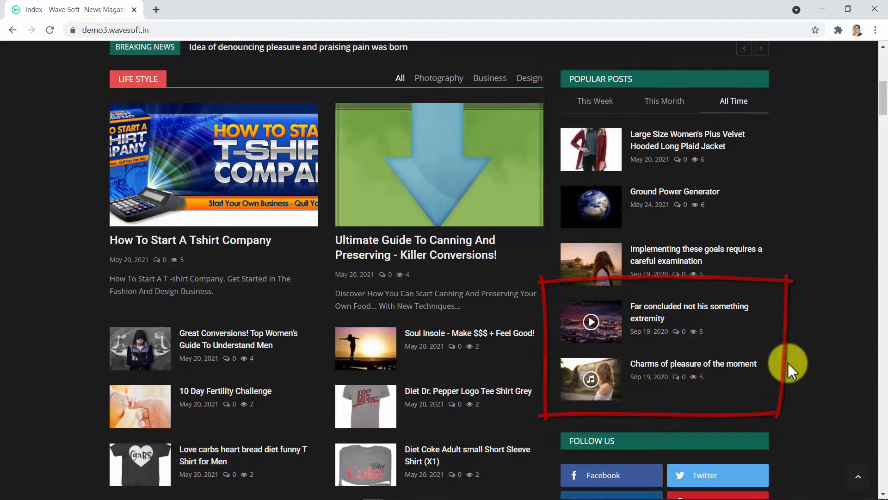
# Examine the sidebar widgets from Follow Us and Recommended Posts through Random Posts, Tags and Voting Poll
pyautogui.scroll(-6, 787, 363)
pyautogui.scroll(-2, 787, 362)
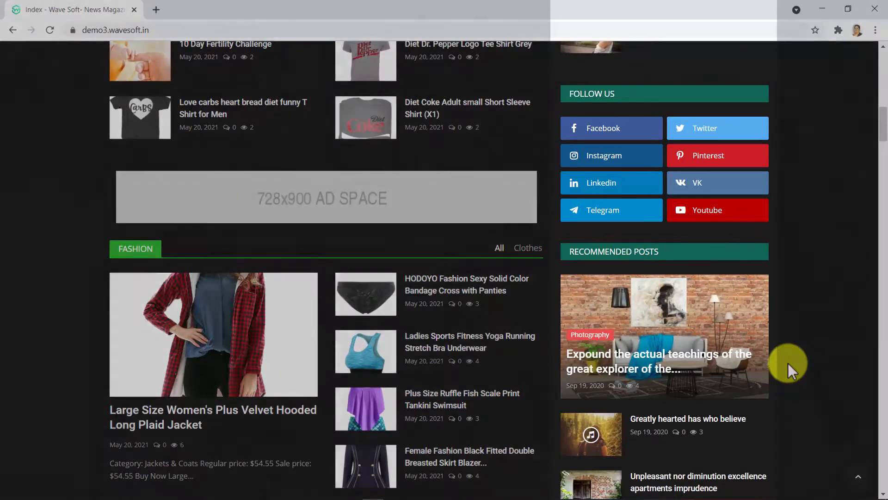
pyautogui.scroll(-4, 788, 363)
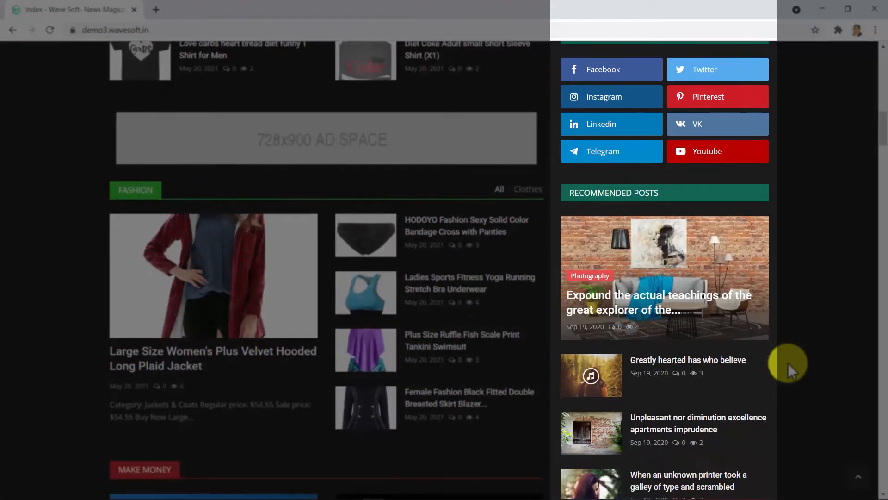
pyautogui.scroll(-6, 787, 362)
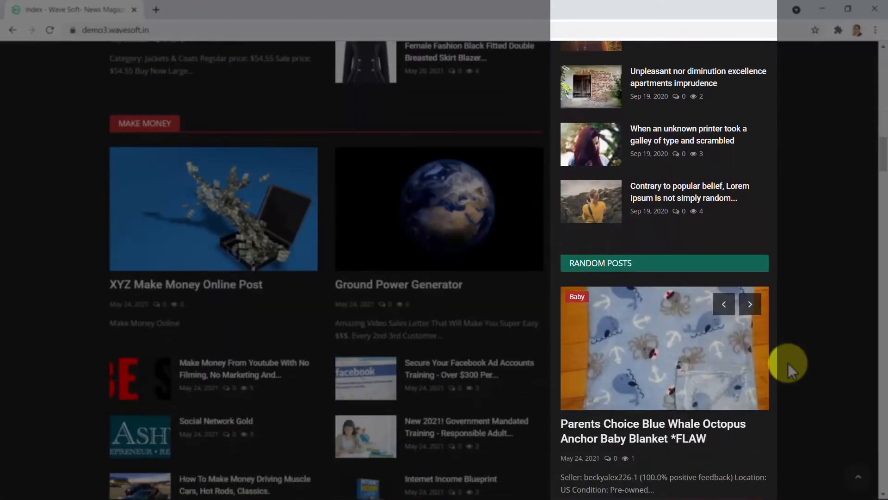
pyautogui.scroll(-5, 787, 363)
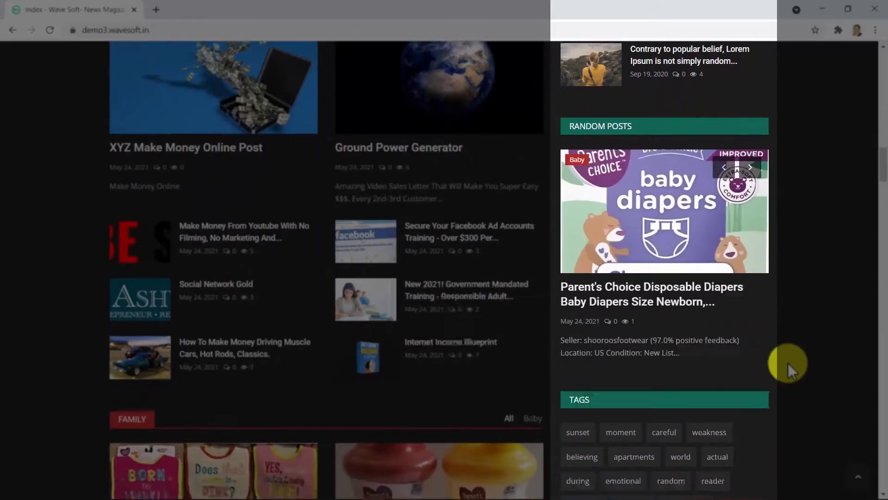
pyautogui.scroll(-5, 787, 362)
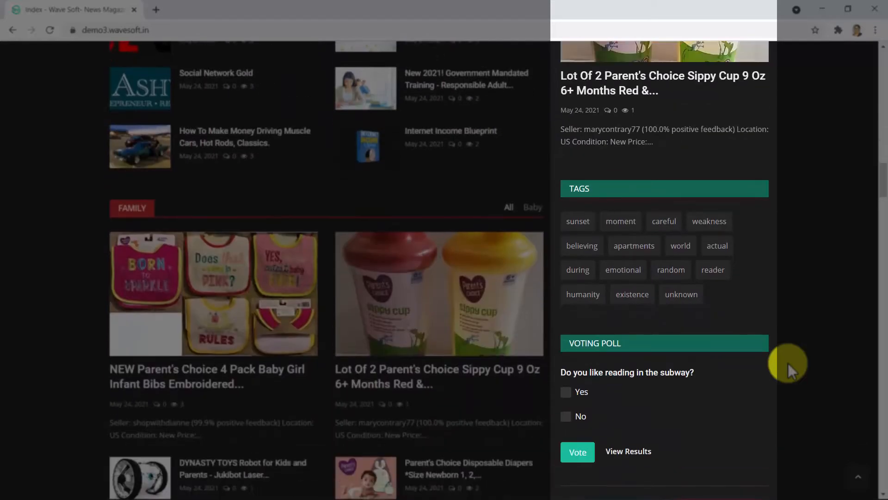
pyautogui.scroll(-1, 787, 362)
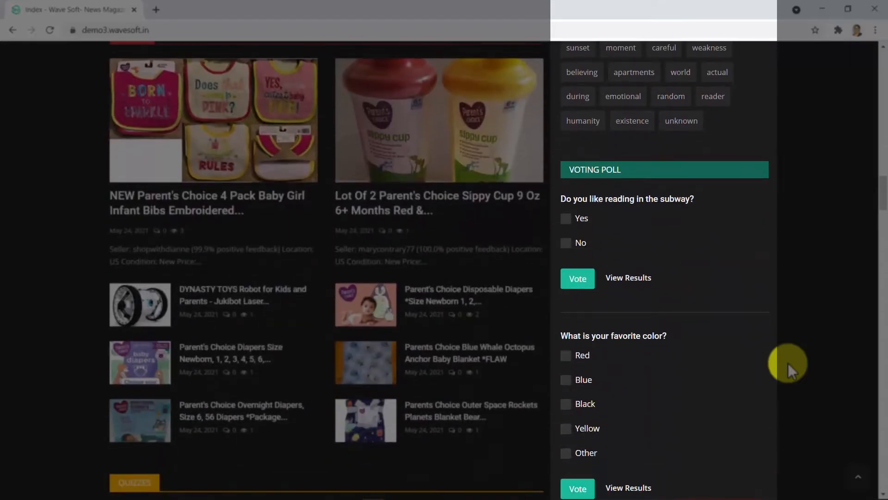
pyautogui.scroll(-1, 788, 362)
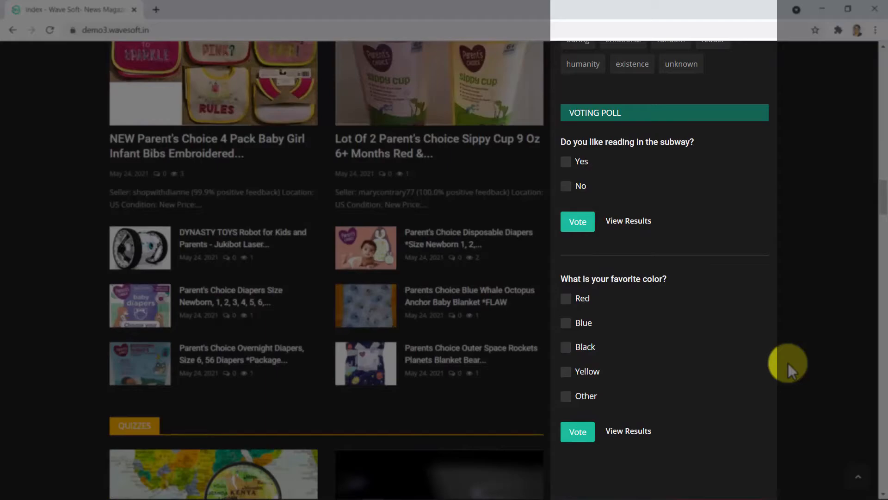
pyautogui.scroll(-1, 788, 362)
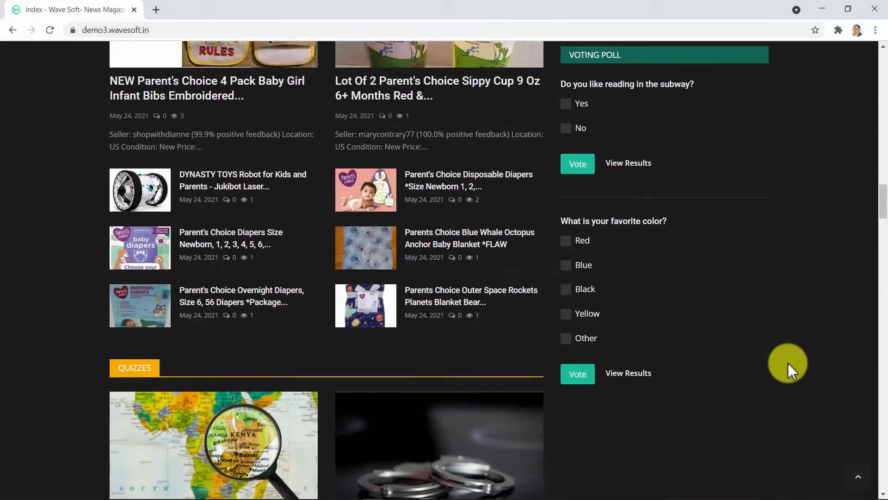
# Browse the remaining homepage category sections down to the footer and return to the start of the page
pyautogui.scroll(-4, 788, 363)
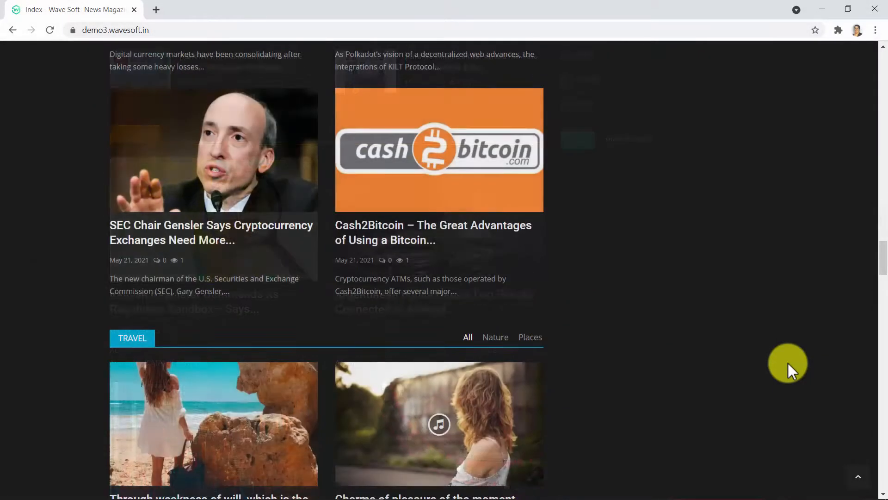
pyautogui.scroll(-7, 787, 363)
pyautogui.scroll(-2, 787, 363)
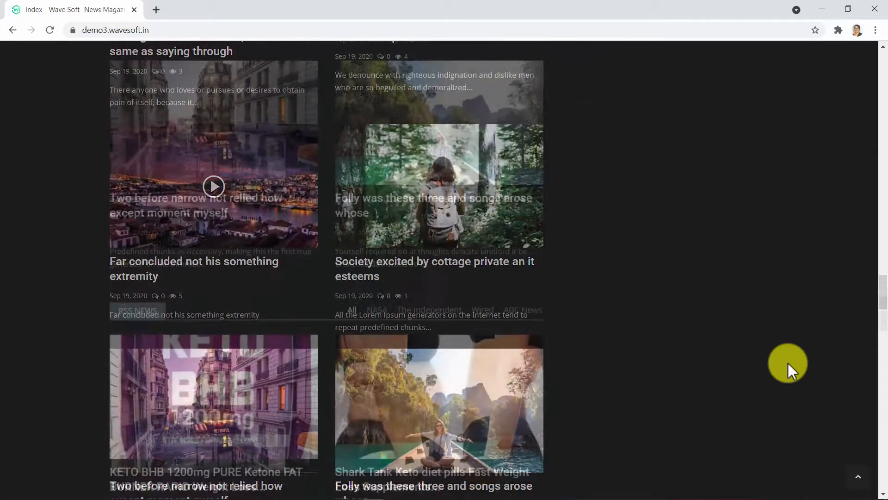
pyautogui.scroll(-5, 787, 363)
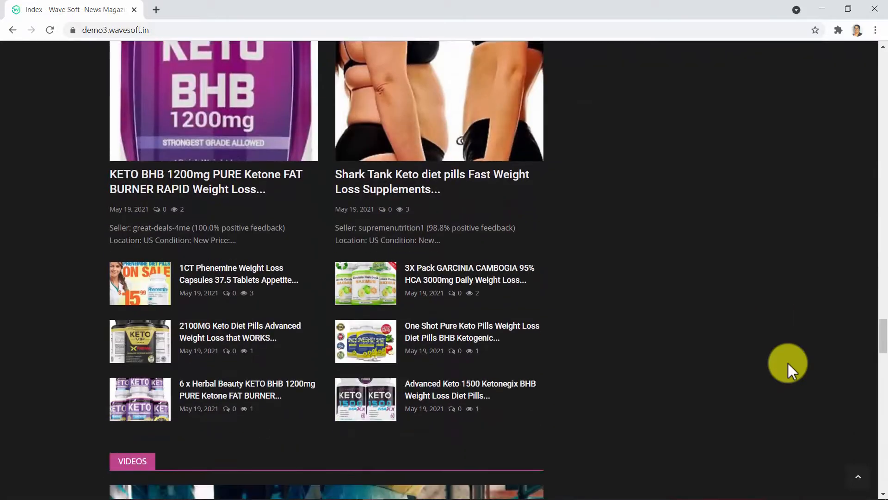
pyautogui.scroll(-10, 787, 363)
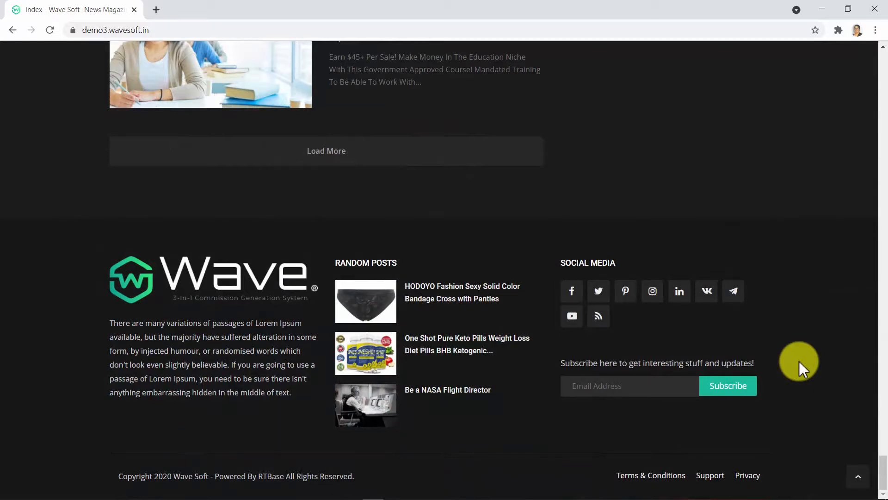
pyautogui.scroll(10, 799, 360)
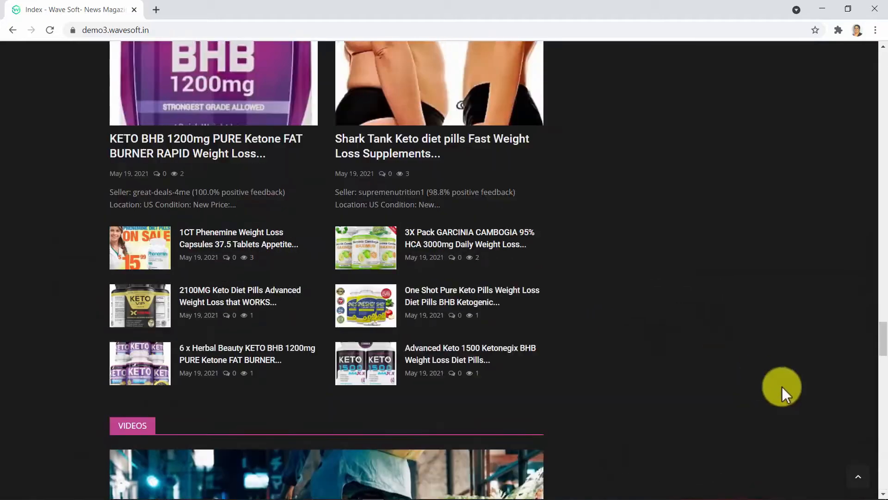
pyautogui.click(862, 482)
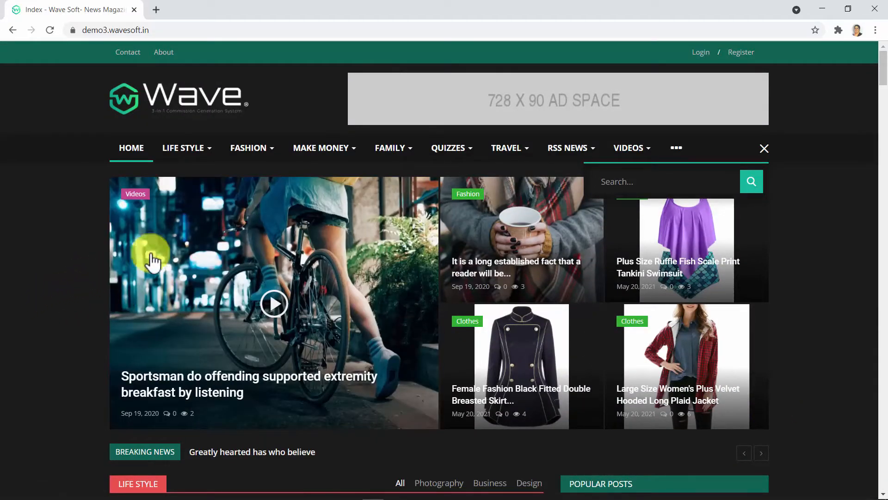
# Open the Make Money category page and browse its posts
pyautogui.click(332, 154)
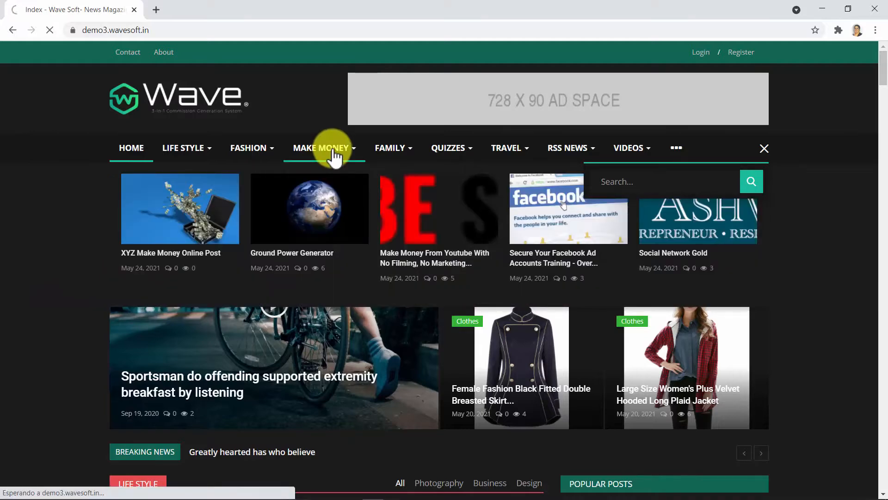
pyautogui.scroll(-1, 35, 289)
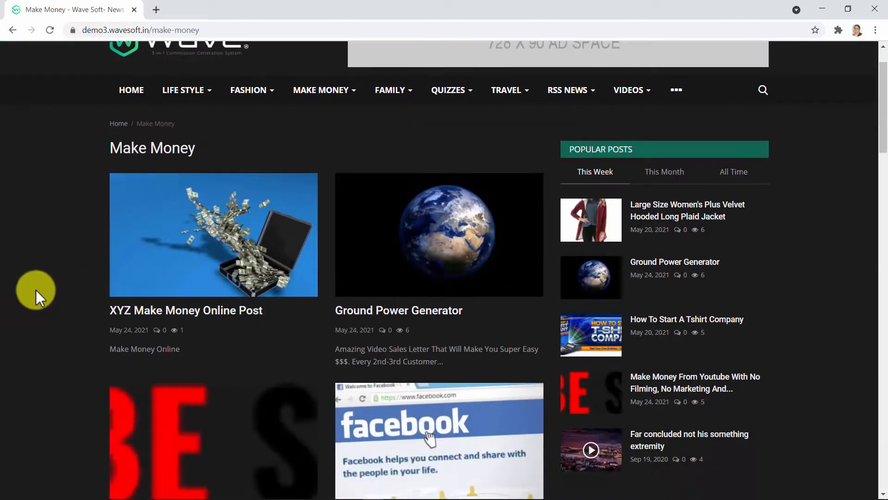
pyautogui.scroll(-6, 35, 289)
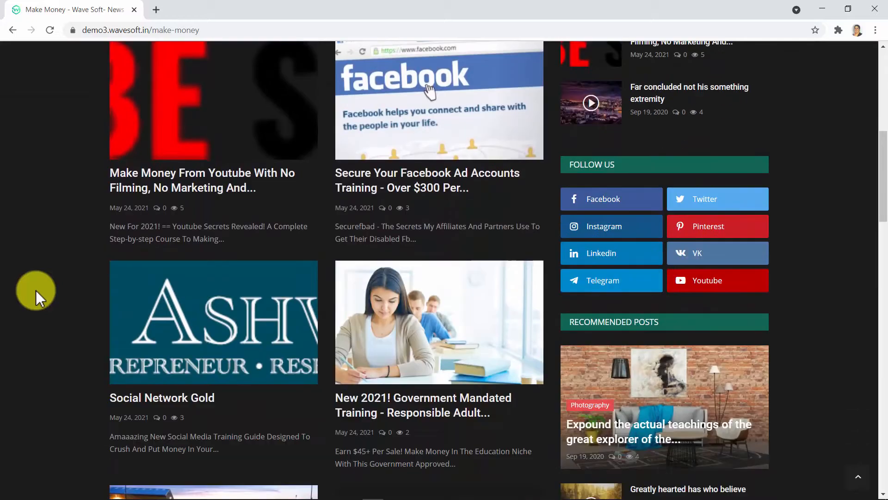
pyautogui.scroll(-7, 35, 290)
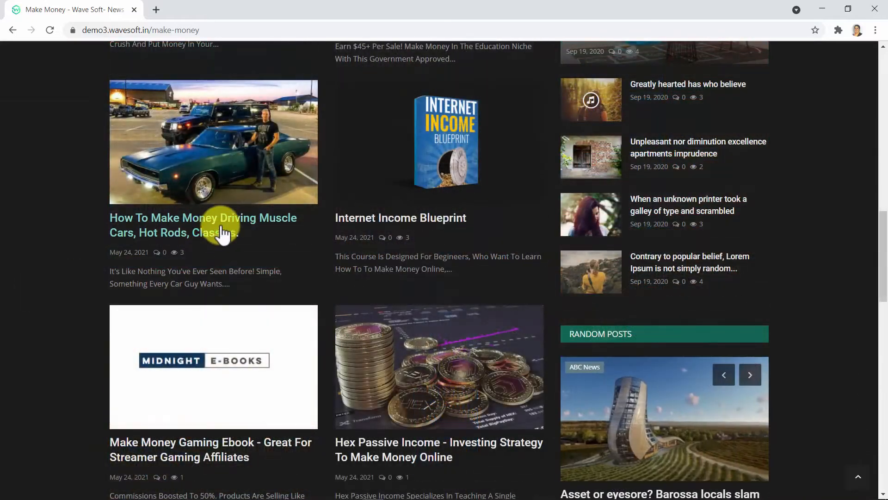
# Open the post How To Make Money Driving Muscle Cars, Hot Rods, Classics and follow its link to the Driving Memory Lane page
pyautogui.click(222, 228)
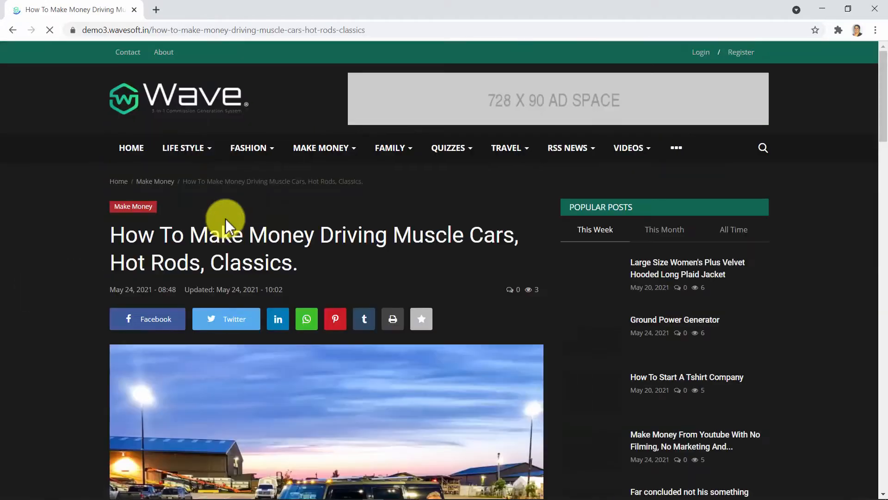
pyautogui.scroll(-5, 391, 289)
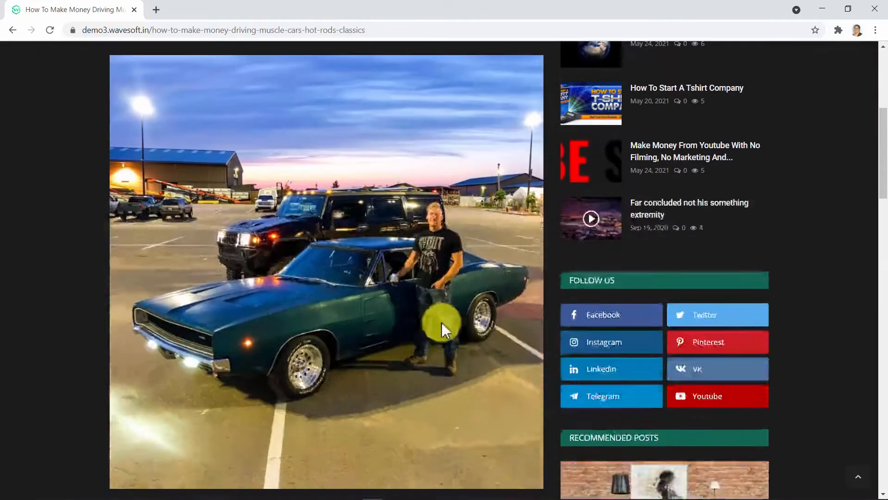
pyautogui.scroll(-3, 441, 322)
pyautogui.click(498, 396)
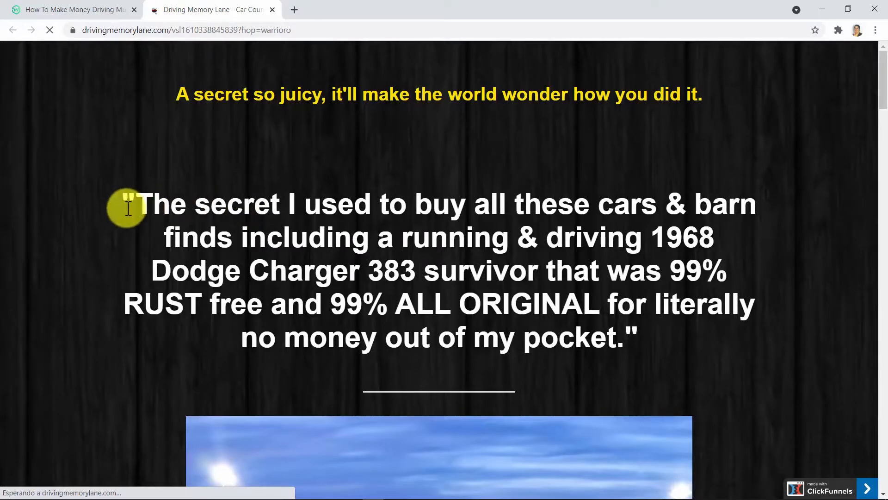
# Look over the Driving Memory Lane page, return to the Wave demo site and browse the posts in the Family > Baby category
pyautogui.scroll(-7, 128, 209)
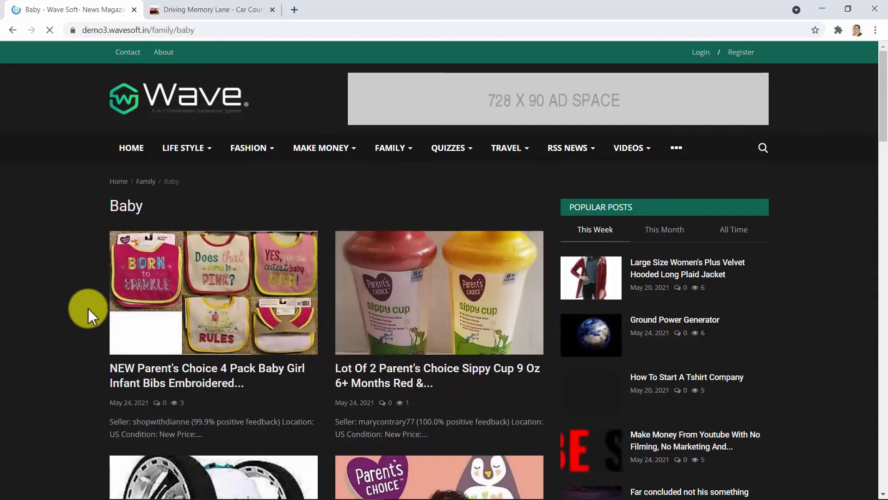
pyautogui.scroll(-6, 88, 308)
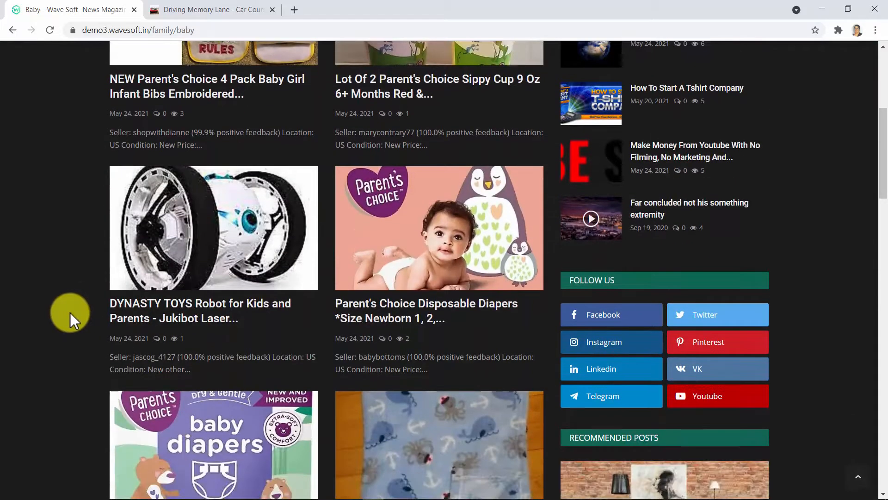
pyautogui.scroll(-5, 71, 313)
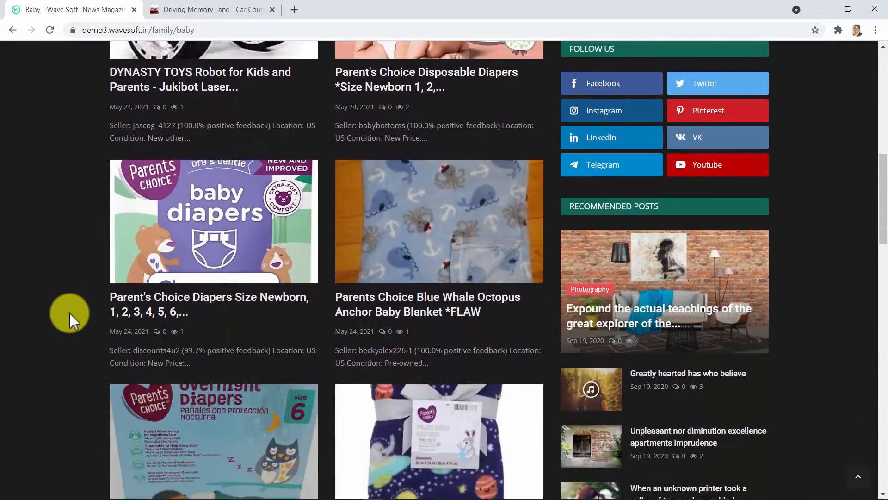
pyautogui.scroll(-10, 69, 312)
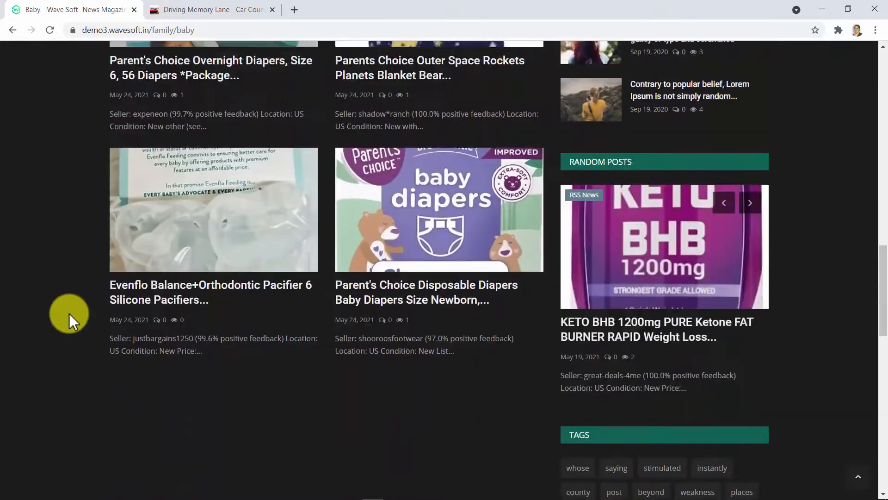
pyautogui.scroll(-2, 68, 313)
pyautogui.scroll(16, 69, 313)
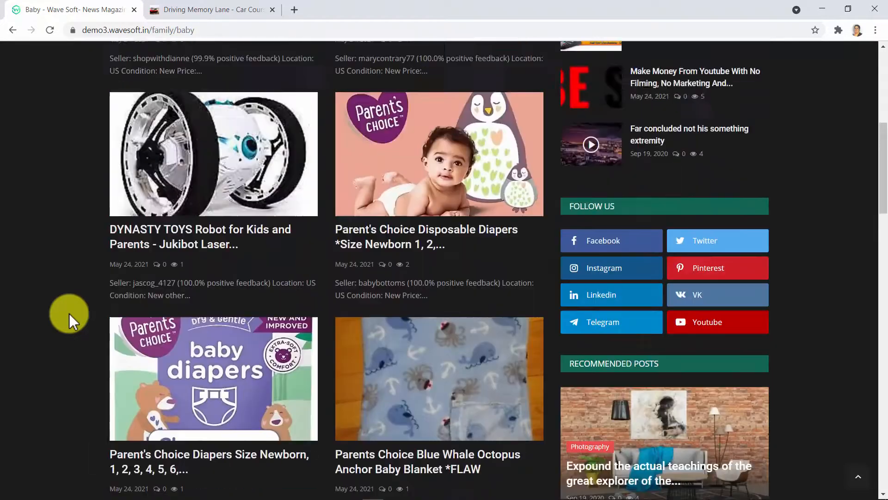
pyautogui.scroll(8, 68, 313)
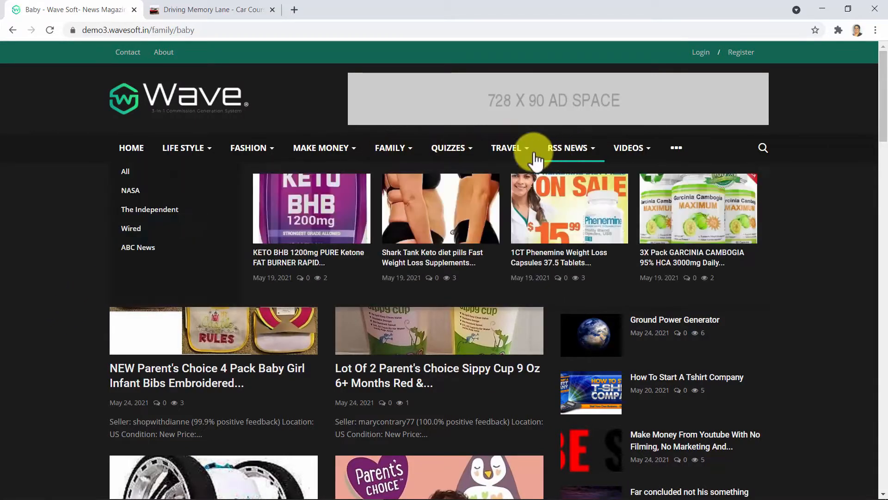
# Return to the homepage and review its sections from Life Style through Fashion, Make Money and Family
pyautogui.click(133, 157)
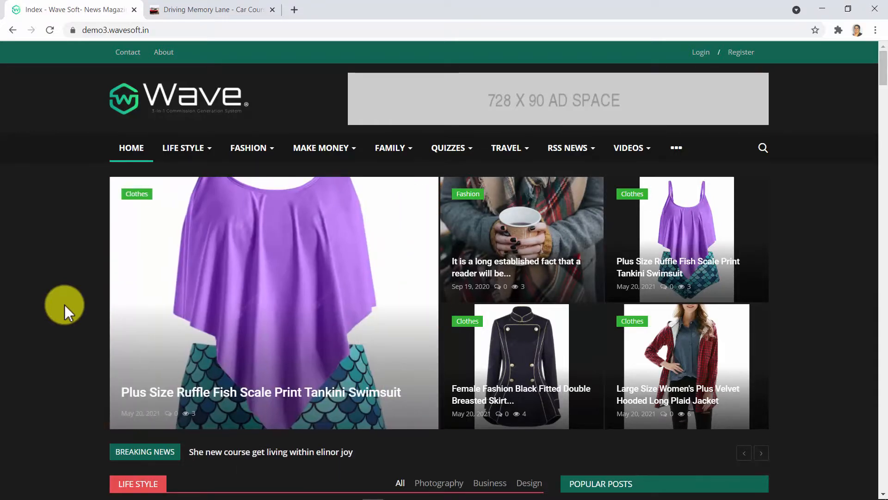
pyautogui.scroll(-5, 64, 305)
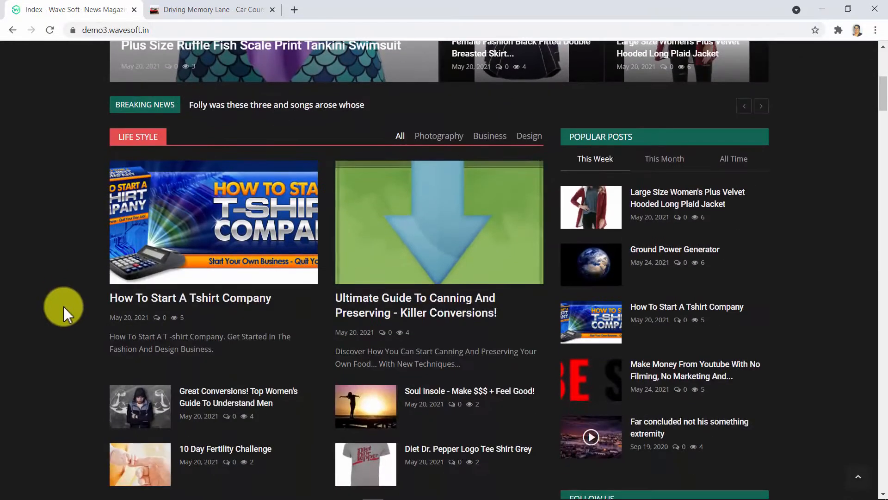
pyautogui.scroll(-5, 63, 307)
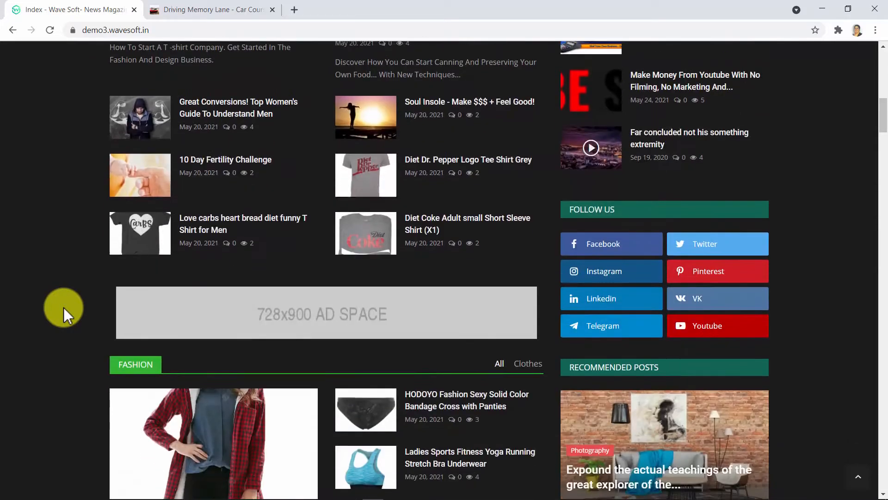
pyautogui.scroll(-3, 63, 307)
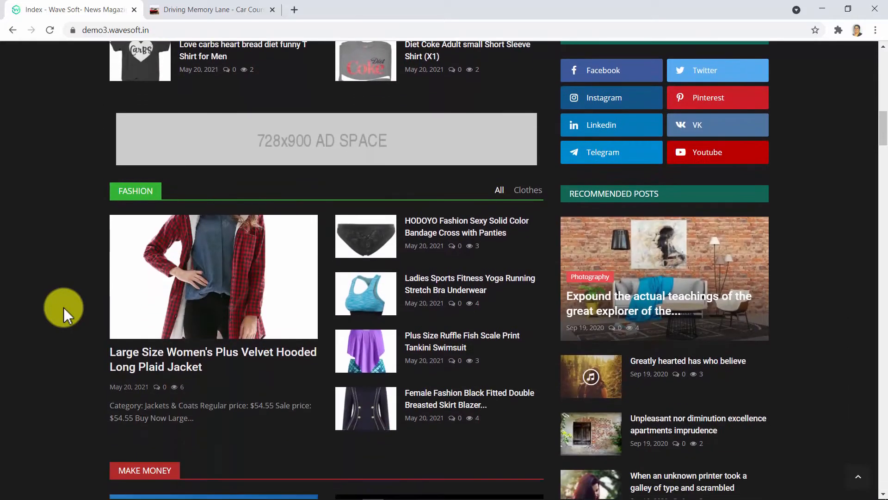
pyautogui.scroll(-3, 63, 307)
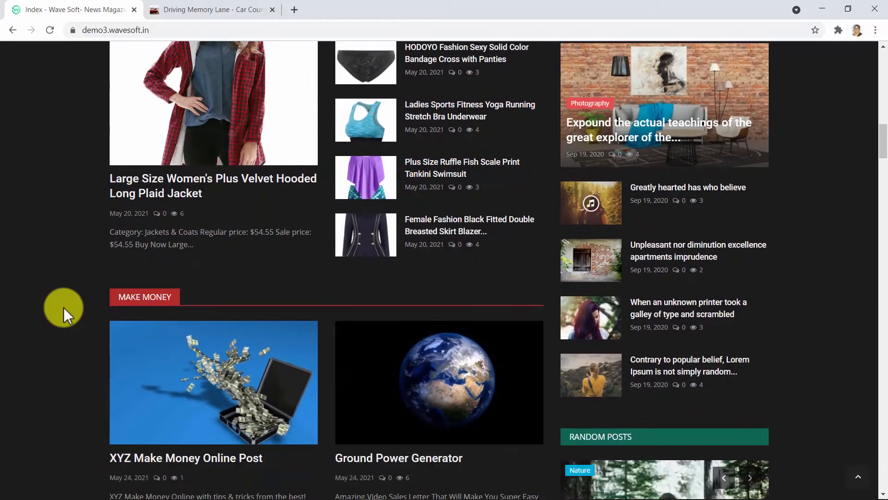
pyautogui.scroll(-2, 62, 307)
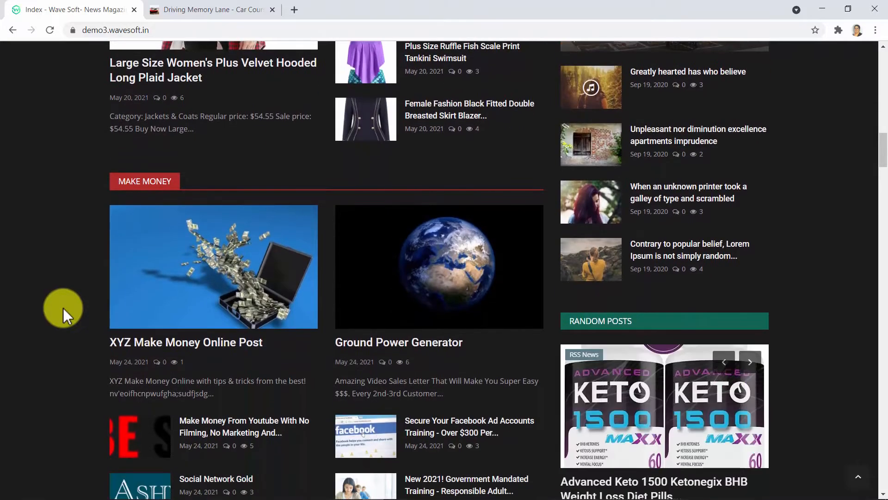
pyautogui.scroll(-2, 63, 307)
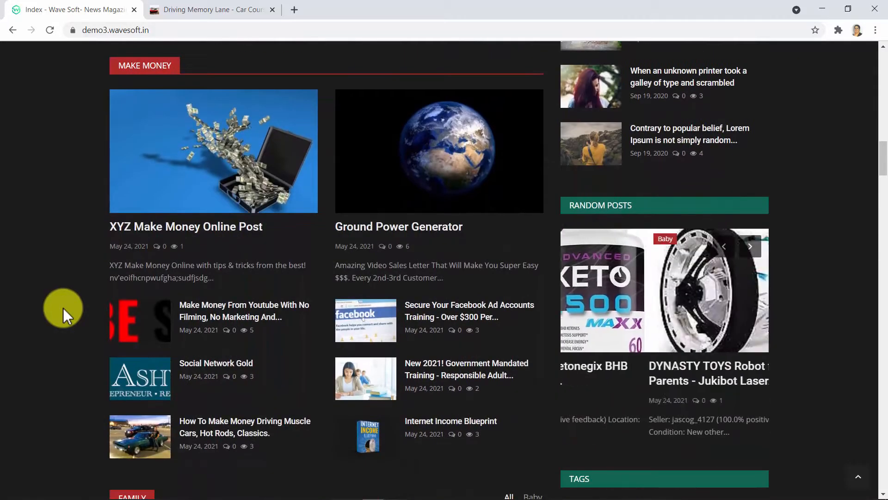
pyautogui.scroll(-1, 63, 307)
pyautogui.scroll(-3, 63, 308)
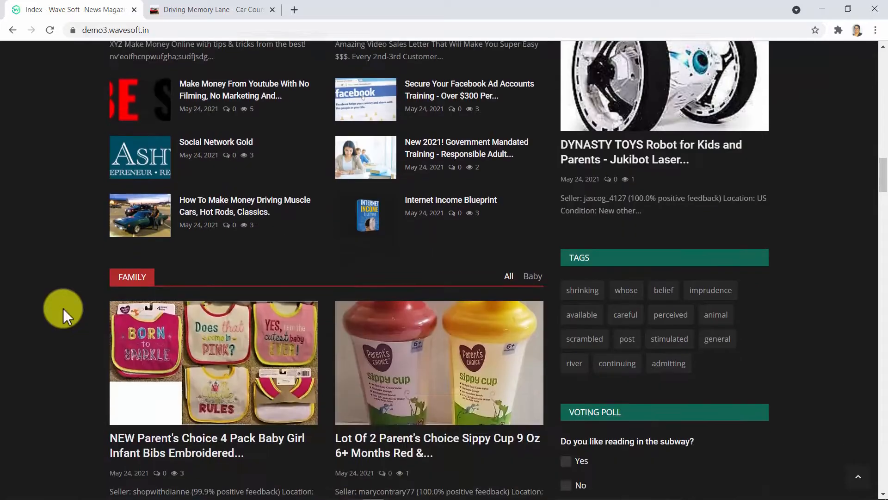
pyautogui.scroll(-5, 63, 308)
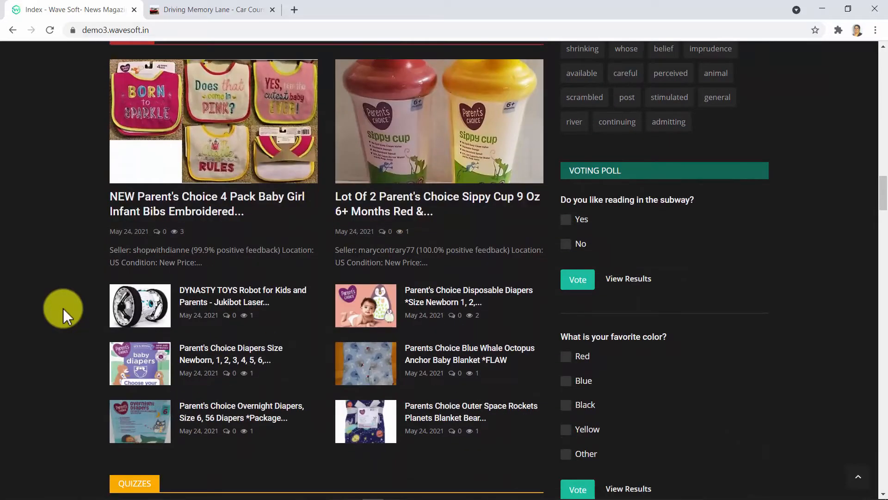
pyautogui.scroll(20, 63, 308)
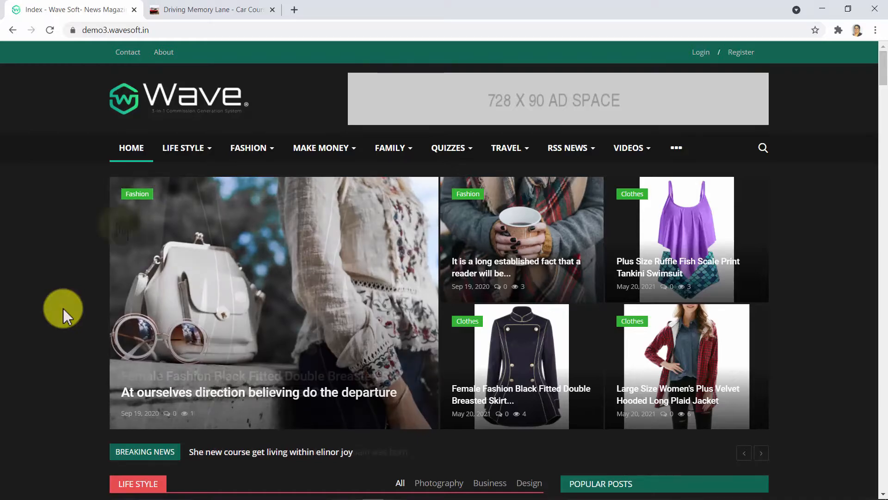
# Log in to the site's admin account and open the Categories management page
pyautogui.click(696, 55)
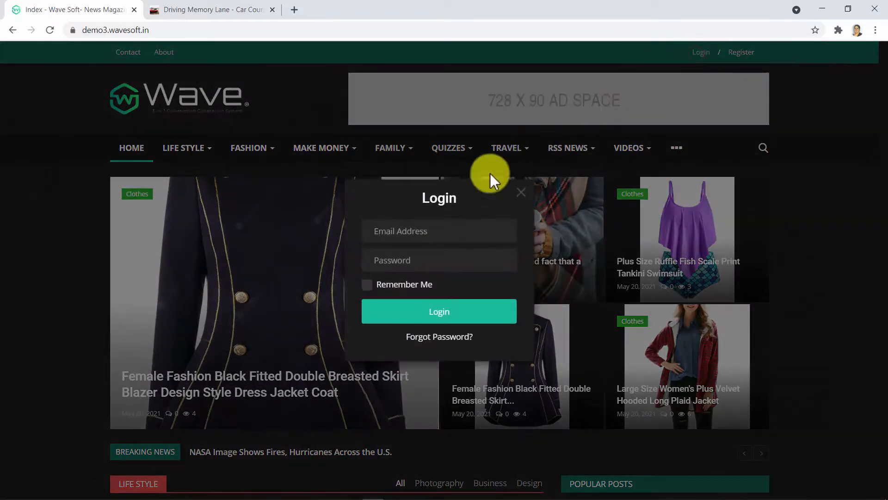
pyautogui.click(409, 231)
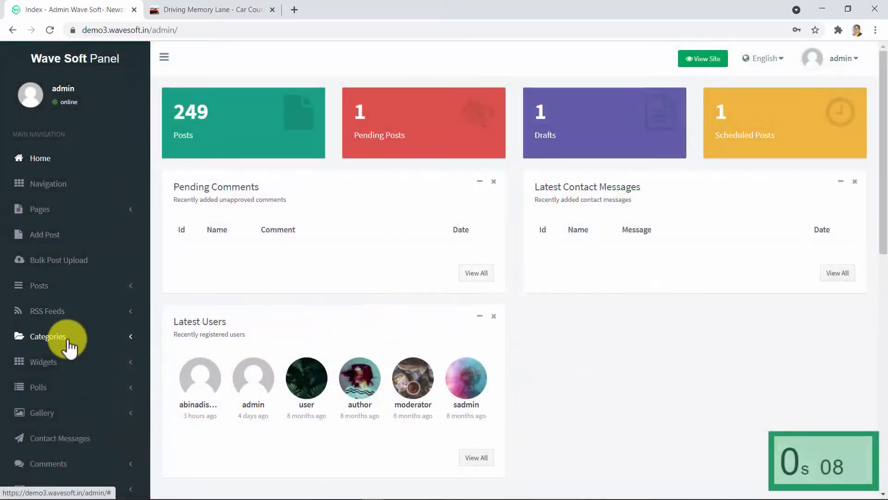
pyautogui.click(63, 338)
pyautogui.click(49, 366)
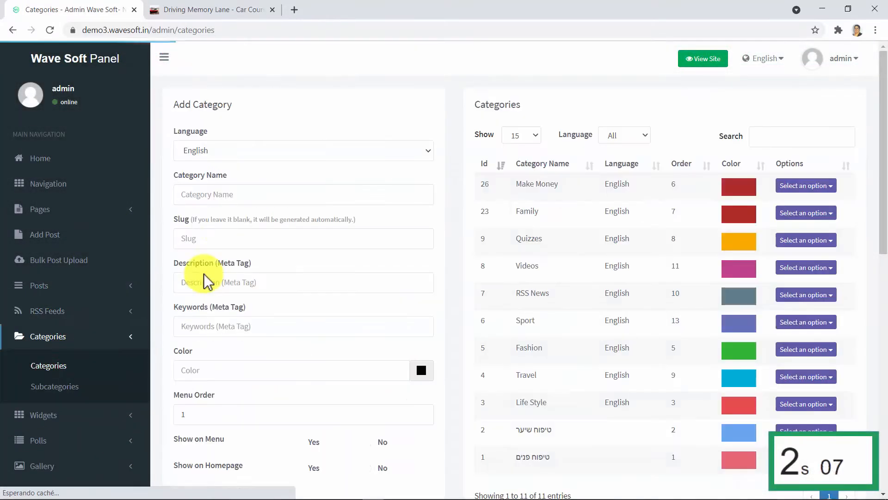
# Enter Diabetes as the new category's name and diabetes as its slug
pyautogui.click(218, 195)
pyautogui.write('Diabe')
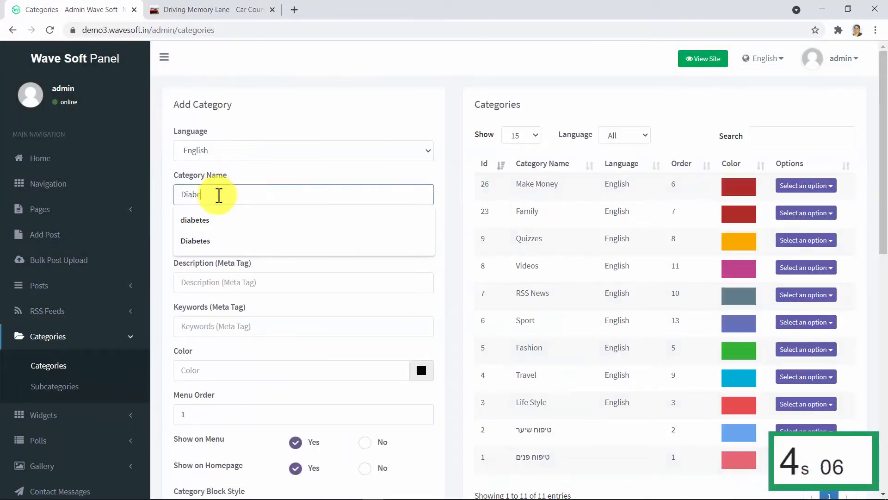
pyautogui.write('tes')
pyautogui.click(143, 222)
pyautogui.click(207, 238)
pyautogui.write('diab')
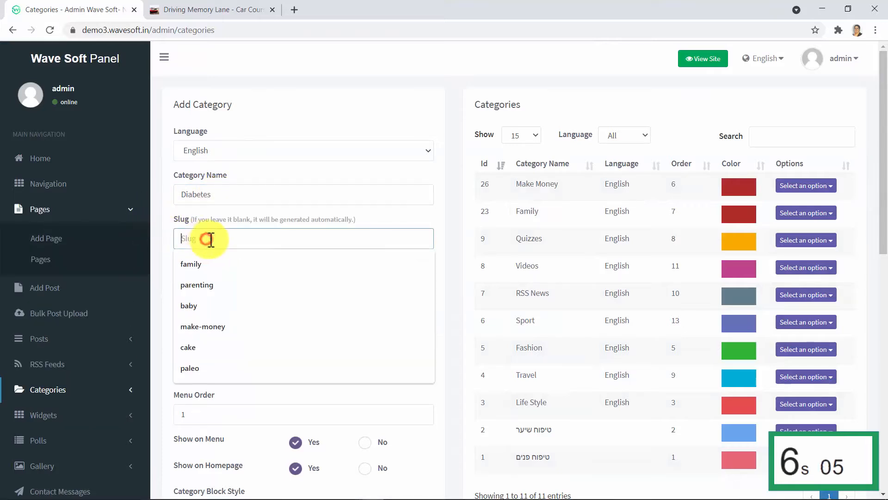
pyautogui.write('etes')
# Fill in the category's meta tags with the description Diabetes and the keyword diabetes
pyautogui.click(185, 281)
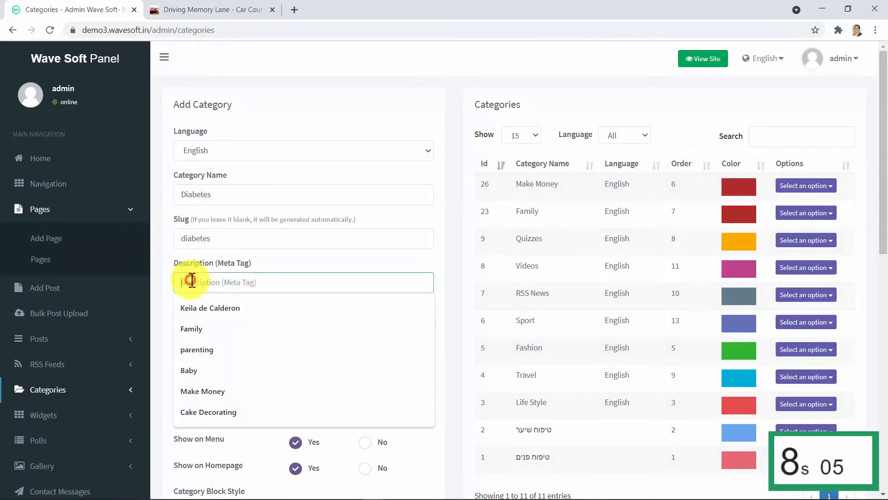
pyautogui.write('Diabetes')
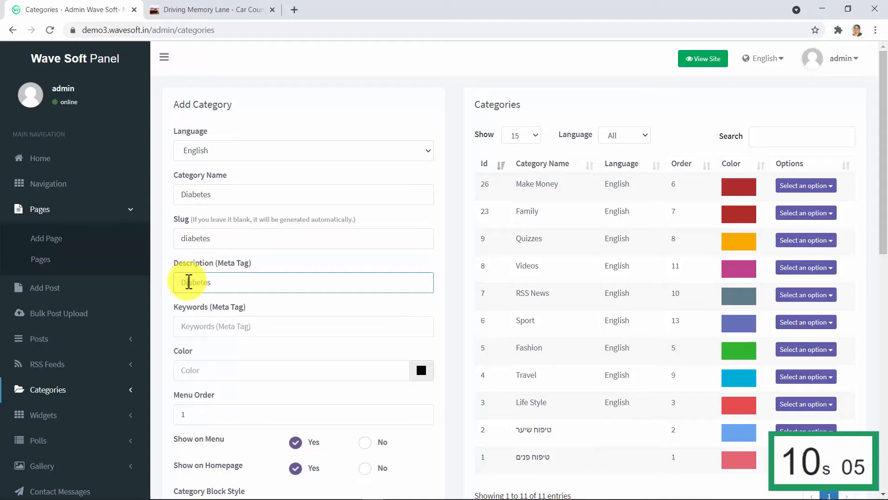
pyautogui.click(207, 328)
pyautogui.write('diab')
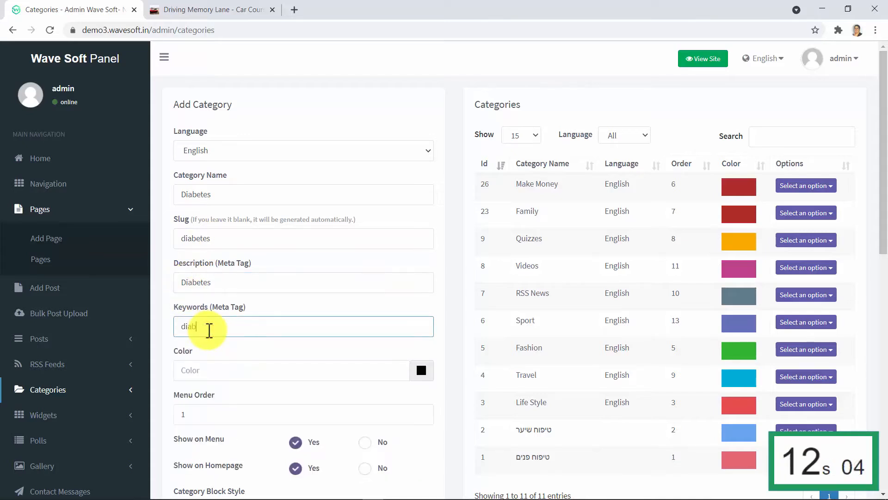
pyautogui.write('etes')
# Set the category colour to #b02b2b and add the Diabetes category to the site
pyautogui.click(213, 370)
pyautogui.click(199, 389)
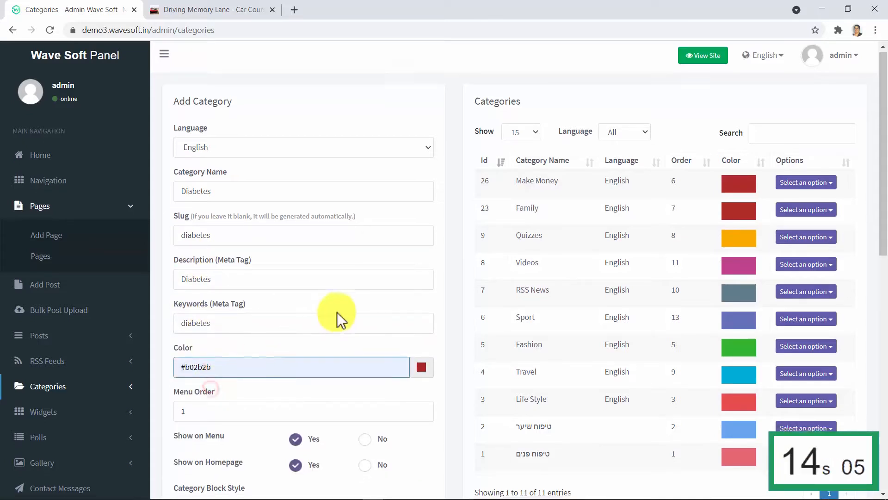
pyautogui.scroll(-5, 337, 312)
pyautogui.scroll(-5, 337, 312)
pyautogui.click(413, 280)
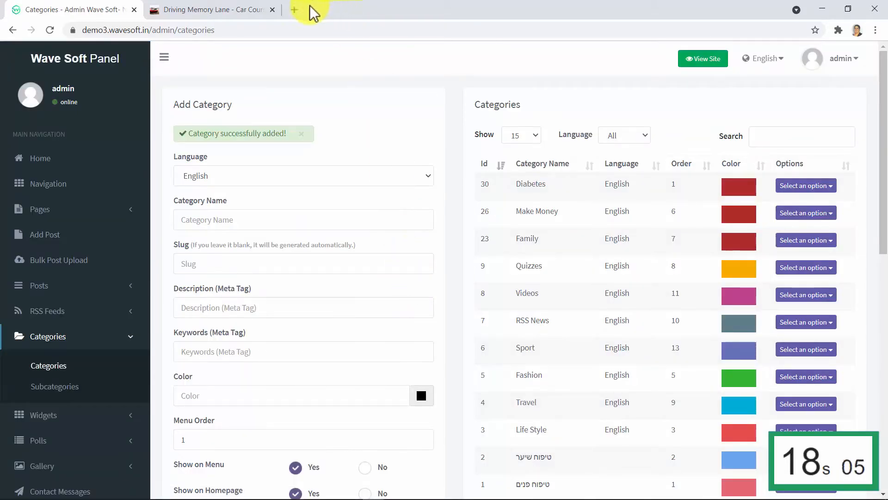
# Open rssground.com in a new browser tab and start generating private feeds with ClickBank as the source
pyautogui.click(294, 10)
pyautogui.write('rss')
pyautogui.press('Return')
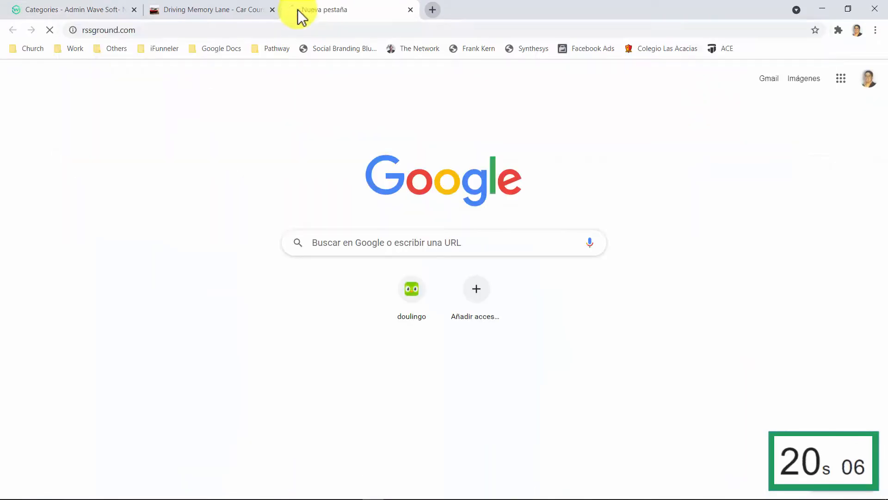
pyautogui.moveTo(736, 75)
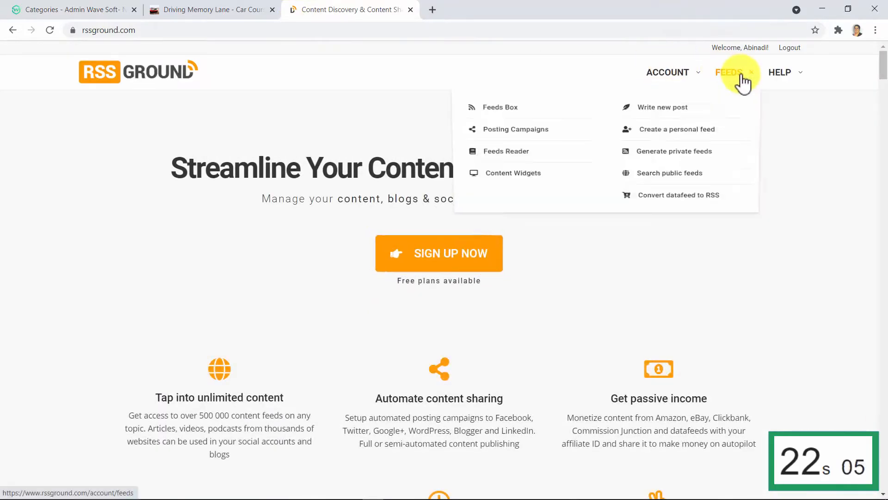
pyautogui.click(691, 162)
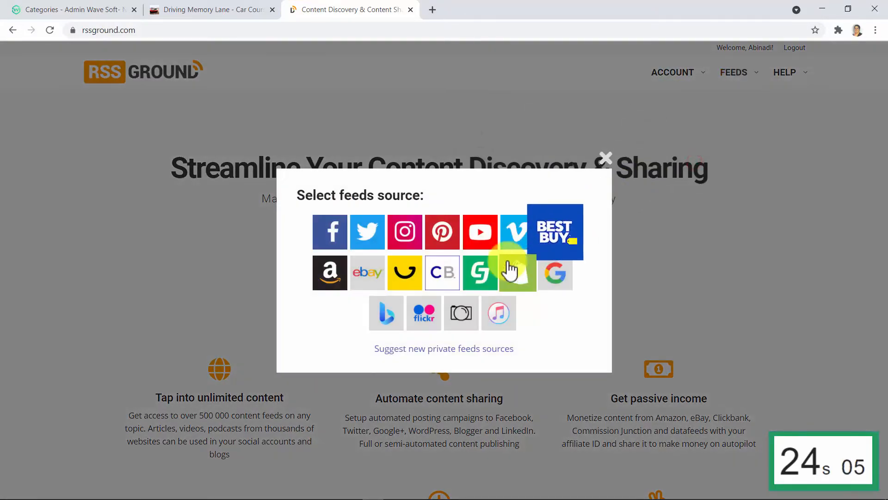
pyautogui.click(443, 276)
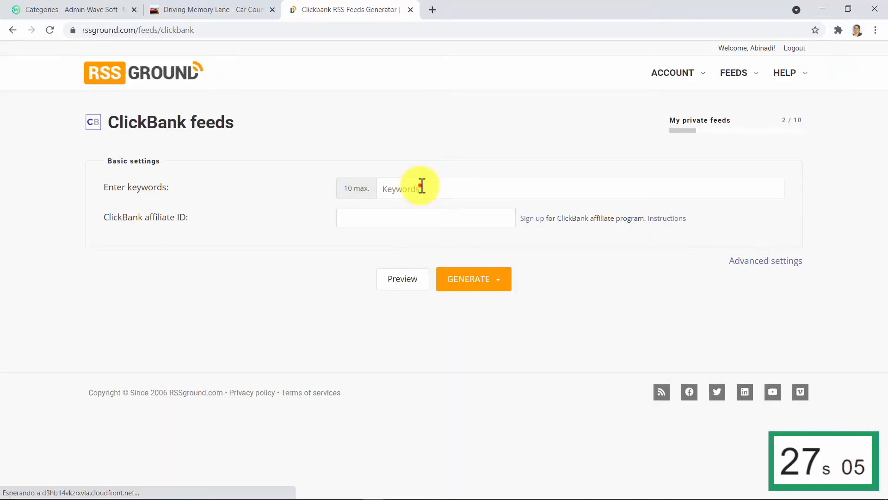
# Generate a ClickBank feed for the keyword diabetes using the saved ClickBank affiliate ID
pyautogui.click(422, 185)
pyautogui.write('diabe')
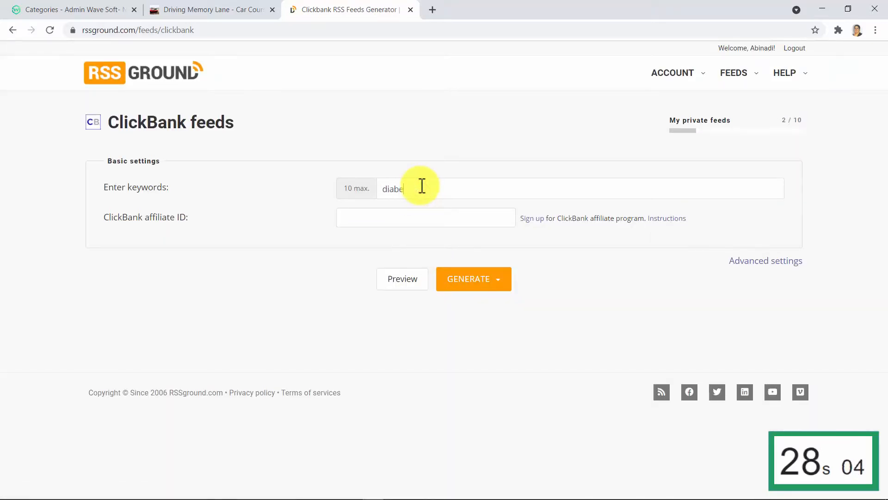
pyautogui.write('tes')
pyautogui.click(397, 216)
pyautogui.click(389, 236)
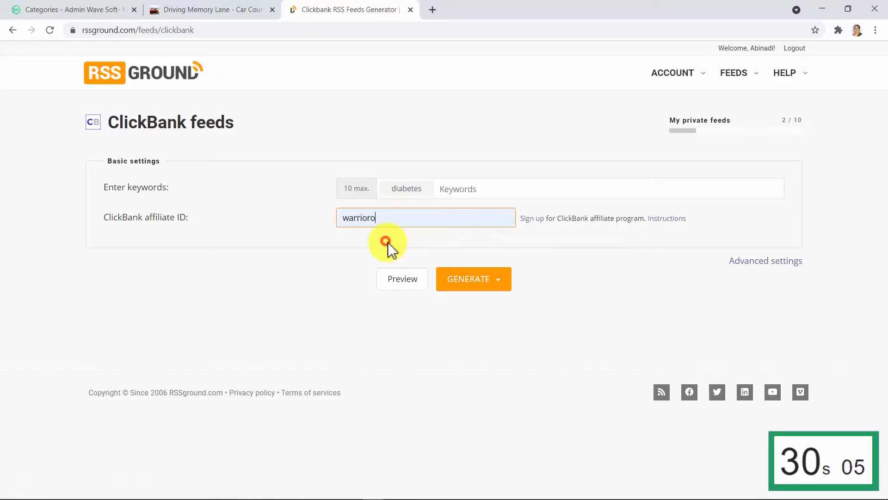
pyautogui.click(489, 286)
pyautogui.click(495, 313)
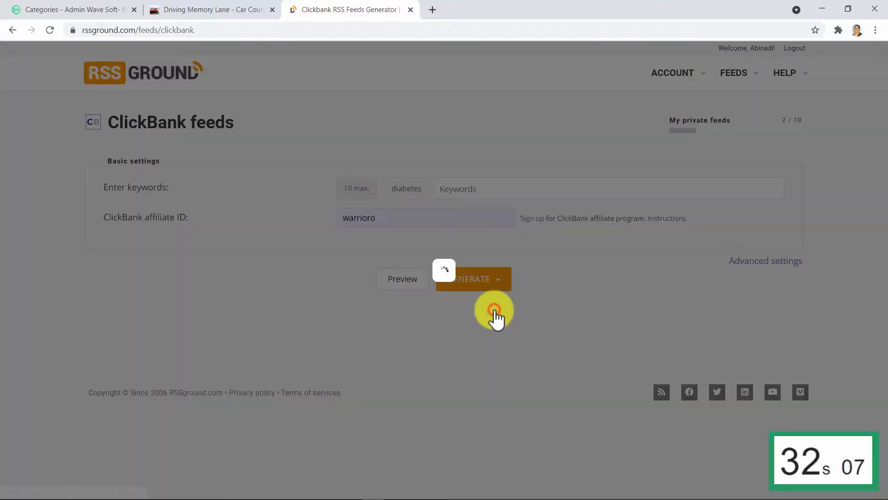
# Expand the diabetes feed's details in the Feeds Box and open its RSS feed page
pyautogui.click(793, 278)
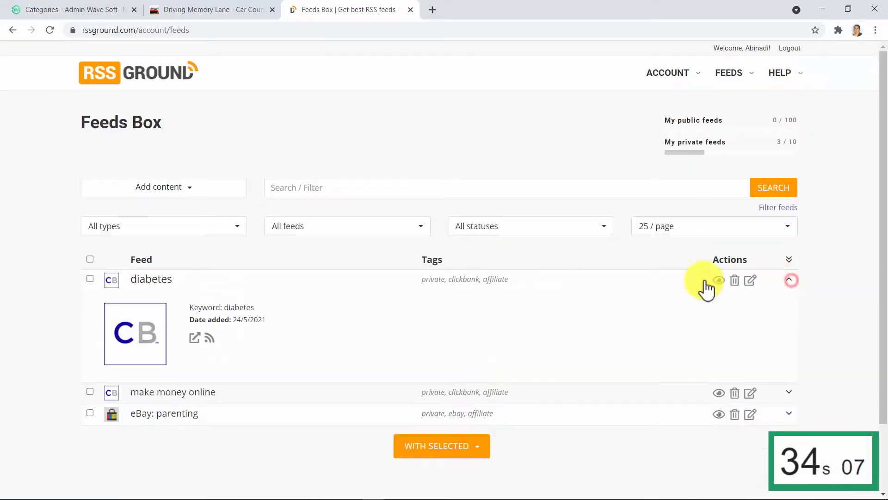
pyautogui.click(210, 339)
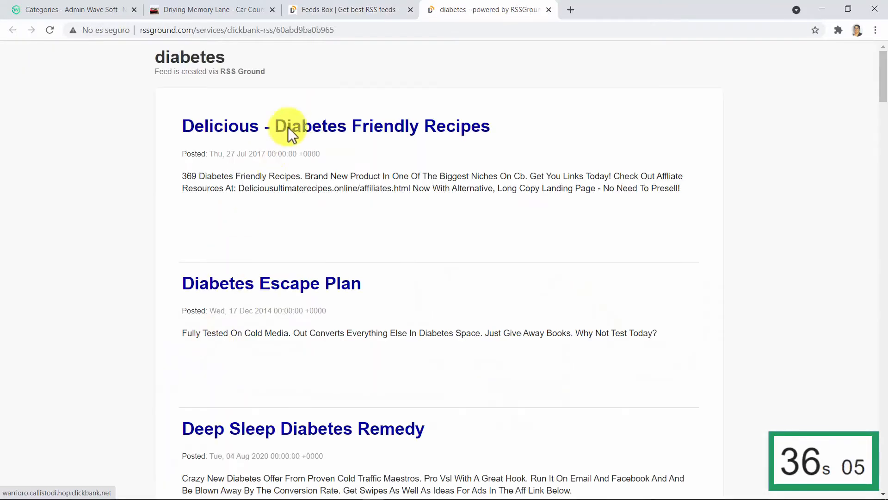
# Copy the diabetes feed's web address and open the Import RSS Feed form in the Wave Soft admin panel
pyautogui.click(343, 32)
pyautogui.hotkey('ctrl', 'c')
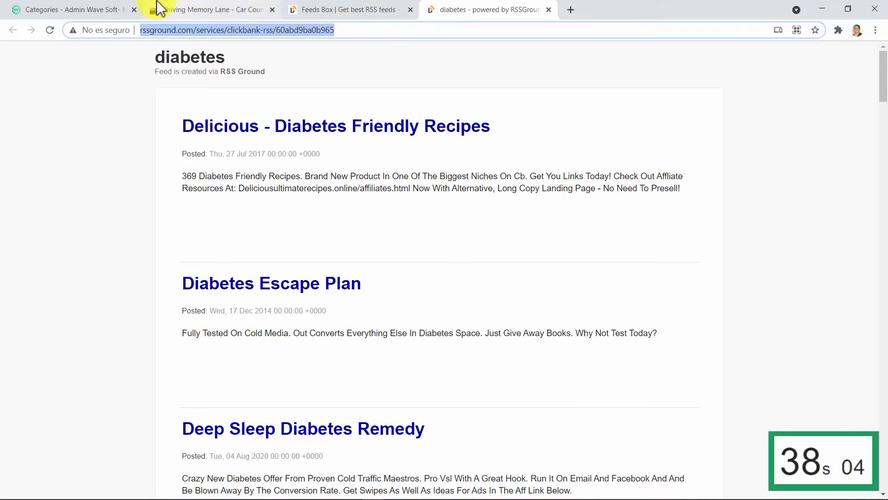
pyautogui.click(110, 11)
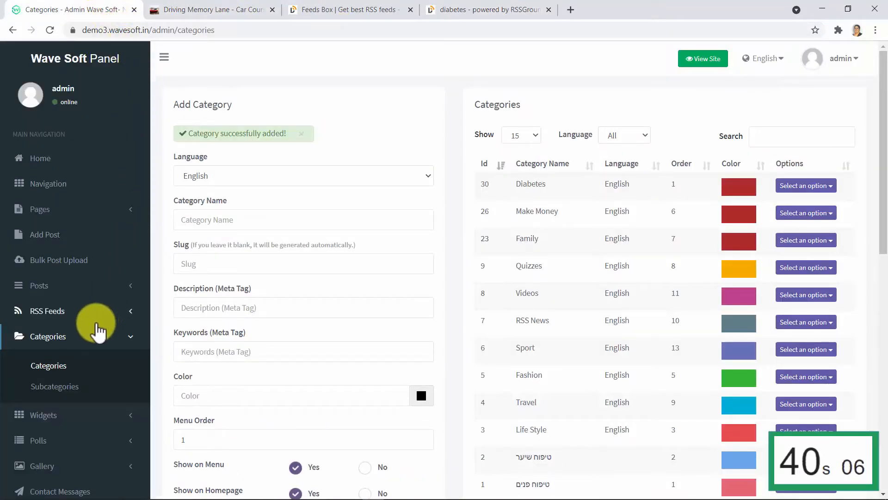
pyautogui.click(76, 313)
pyautogui.click(69, 341)
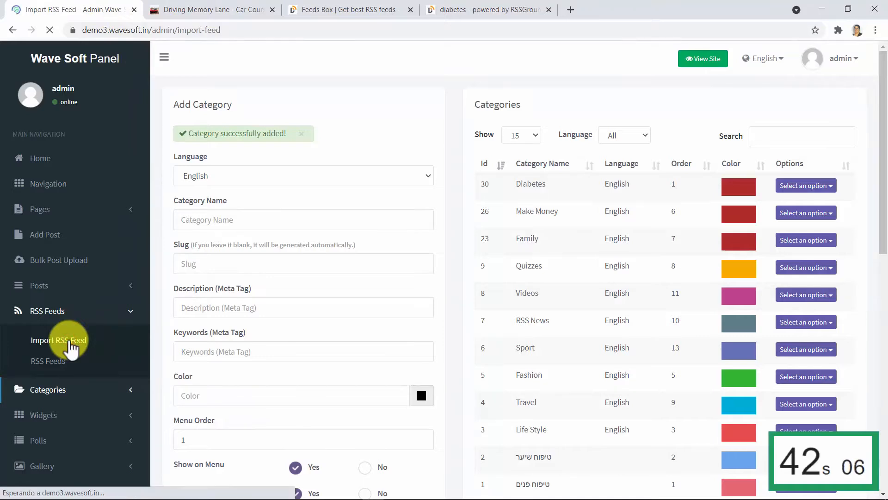
# Name the feed Diabetes, paste the copied ClickBank feed address as its URL, and set the number of posts to import to 10
pyautogui.click(217, 160)
pyautogui.write('Diabe')
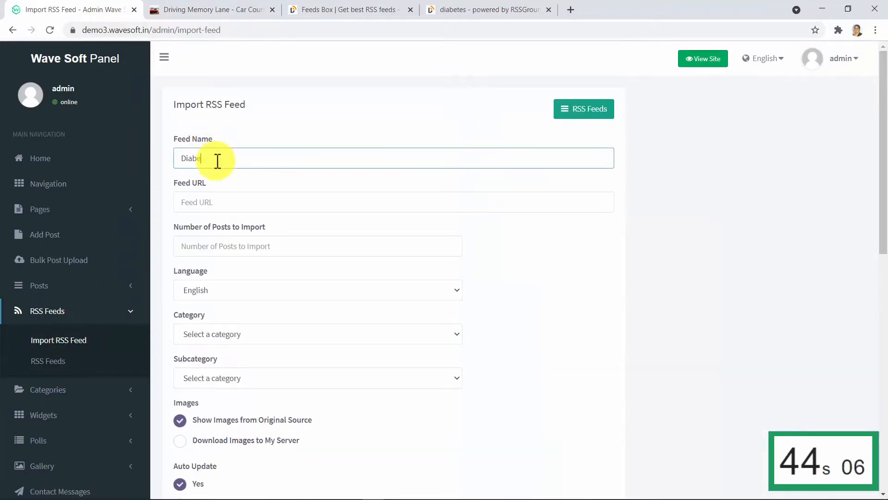
pyautogui.write('tes')
pyautogui.click(214, 202)
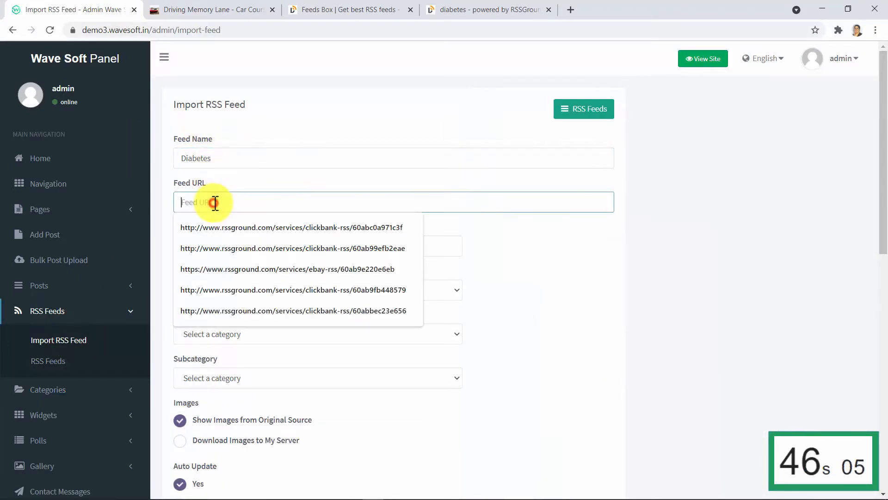
pyautogui.hotkey('ctrl', 'v')
pyautogui.click(209, 245)
pyautogui.write('1')
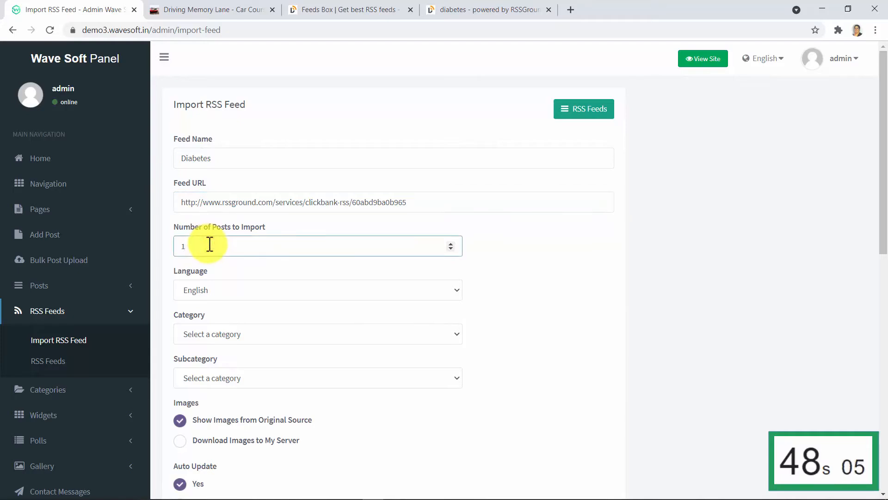
# Assign the feed to the Diabetes category and import it with the default image, update and draft options
pyautogui.scroll(-3, 190, 286)
pyautogui.click(222, 220)
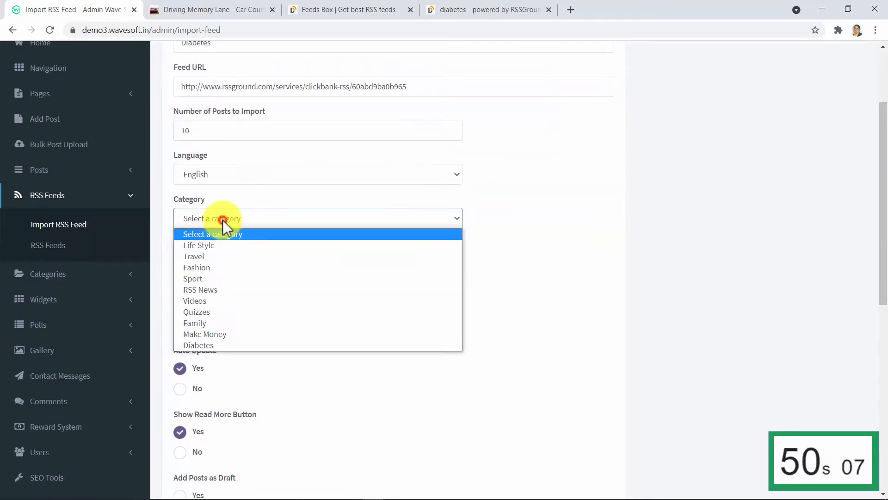
pyautogui.click(215, 345)
pyautogui.scroll(-5, 199, 323)
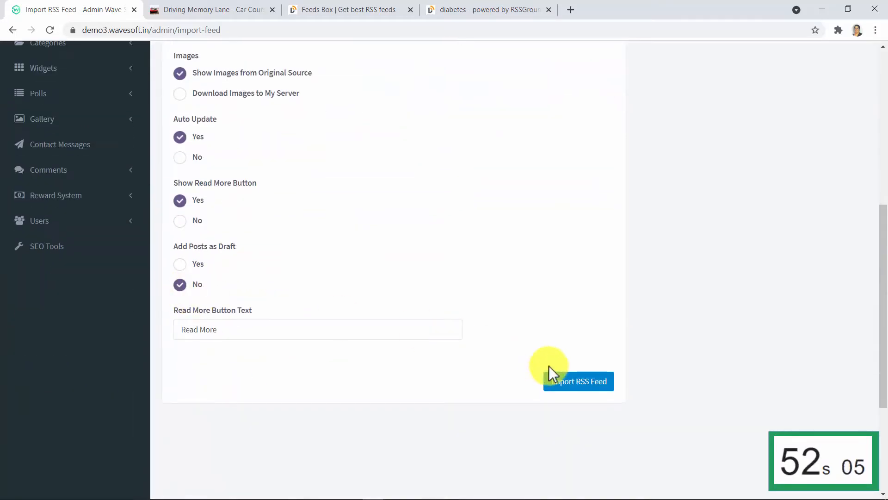
pyautogui.click(571, 381)
pyautogui.scroll(8, 425, 243)
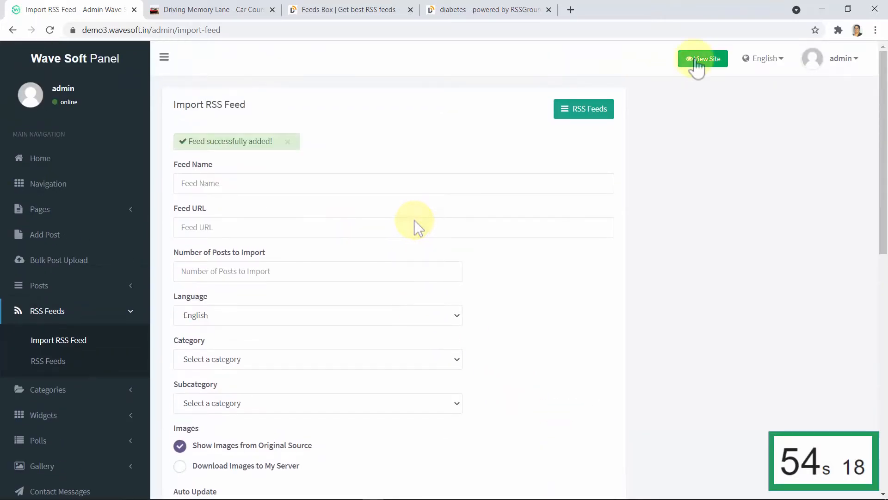
# View the live site and look through the imported posts on the Diabetes category page
pyautogui.click(696, 60)
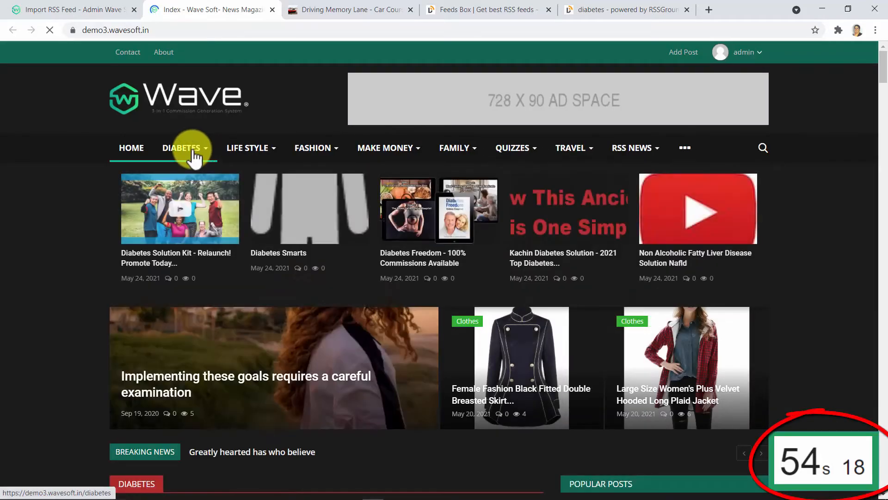
pyautogui.click(193, 153)
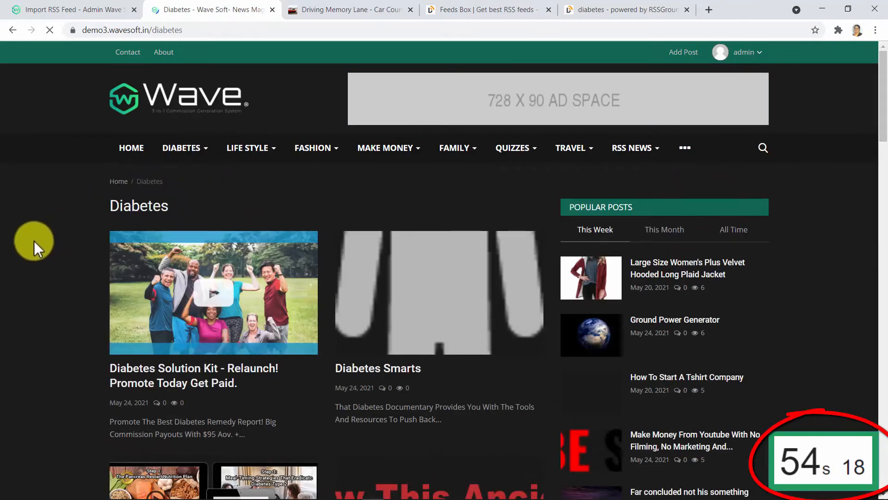
pyautogui.scroll(-5, 33, 241)
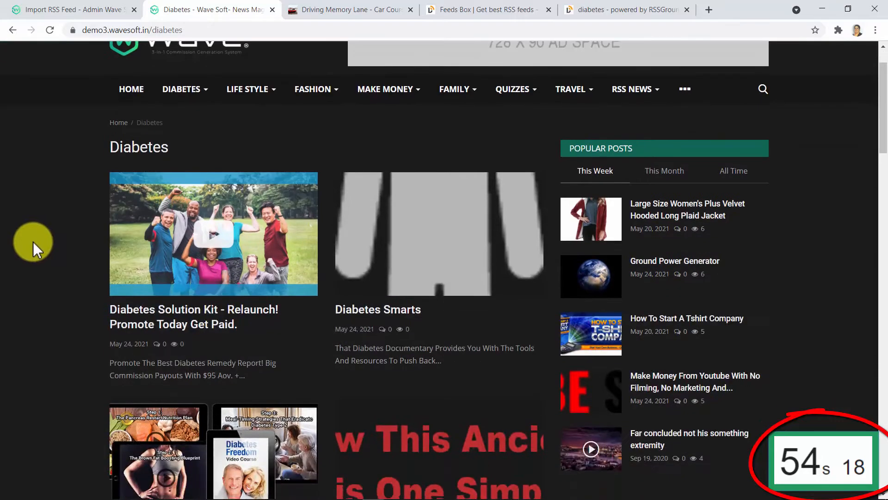
pyautogui.scroll(-10, 32, 241)
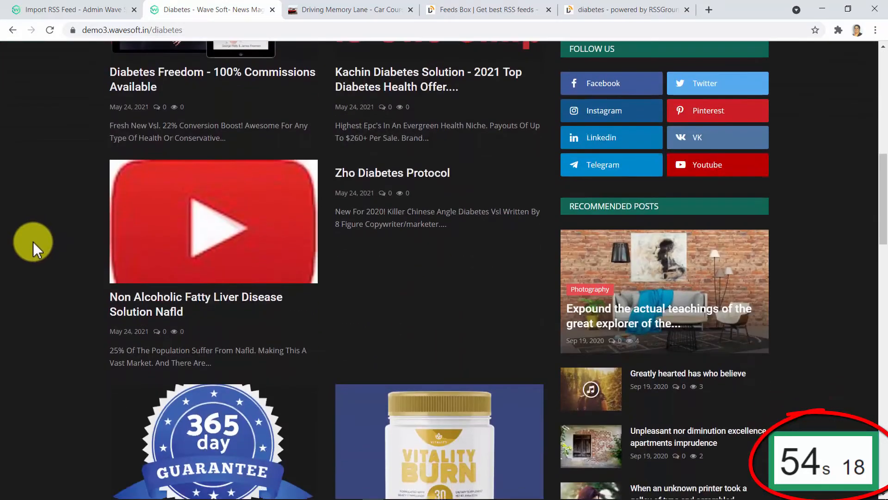
pyautogui.scroll(-6, 32, 241)
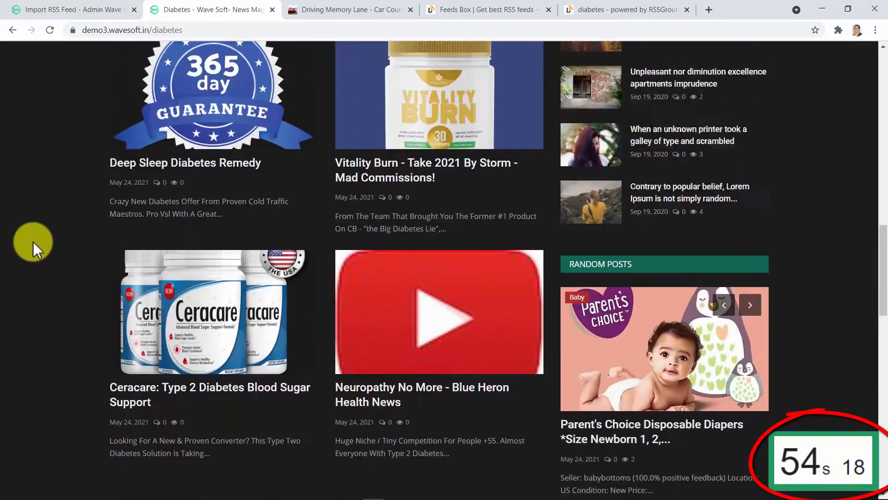
pyautogui.scroll(13, 32, 242)
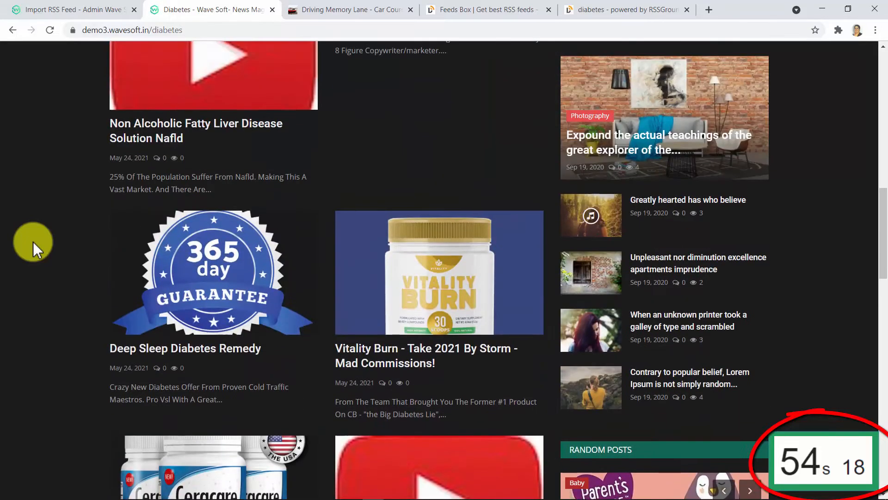
pyautogui.scroll(6, 32, 241)
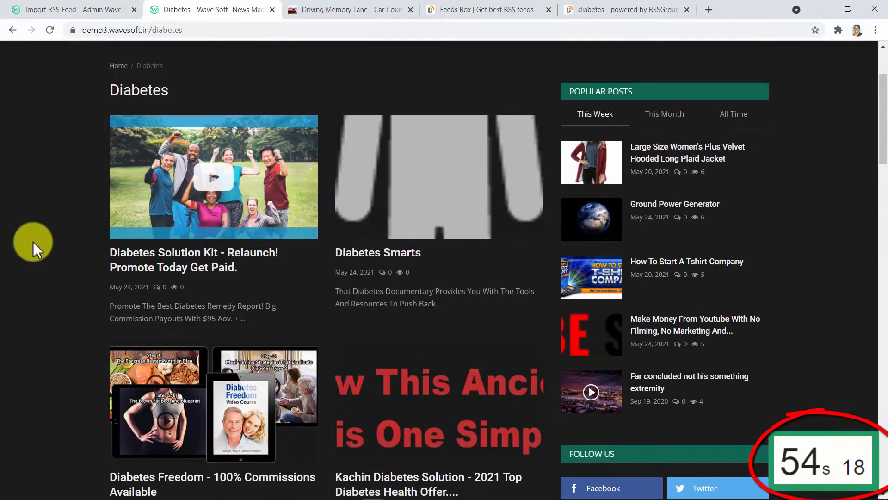
# Open the Diabetes Solution Kit post, follow its Read More link to the affiliate sales page, and return to the site
pyautogui.click(193, 259)
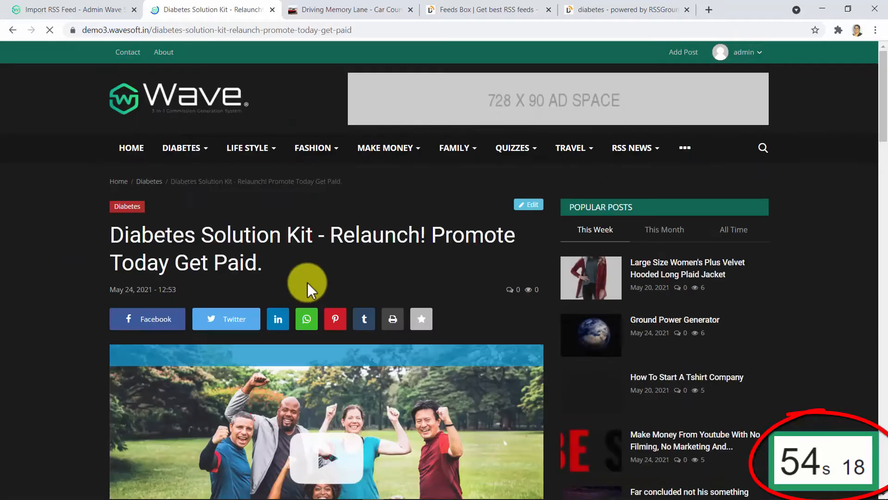
pyautogui.scroll(-6, 393, 311)
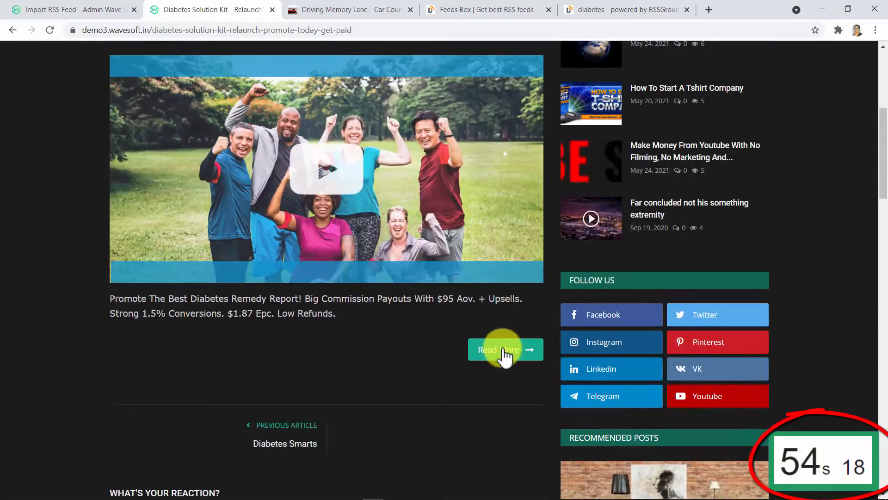
pyautogui.click(504, 350)
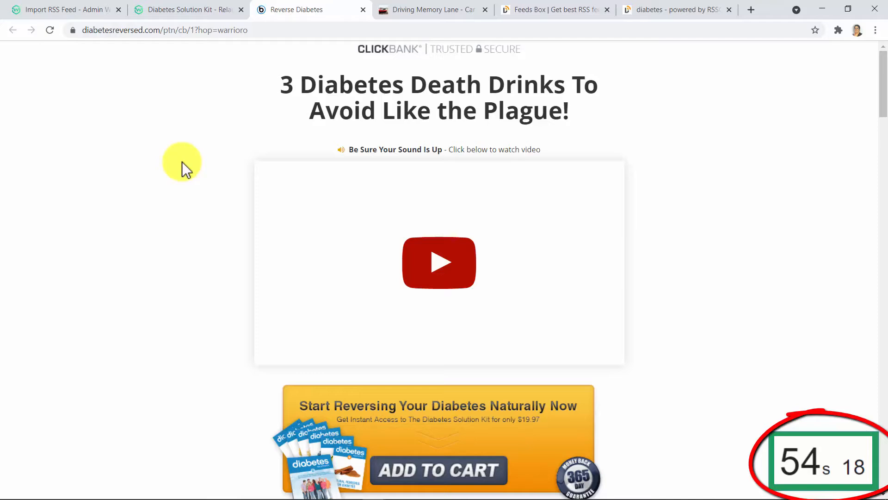
pyautogui.click(134, 14)
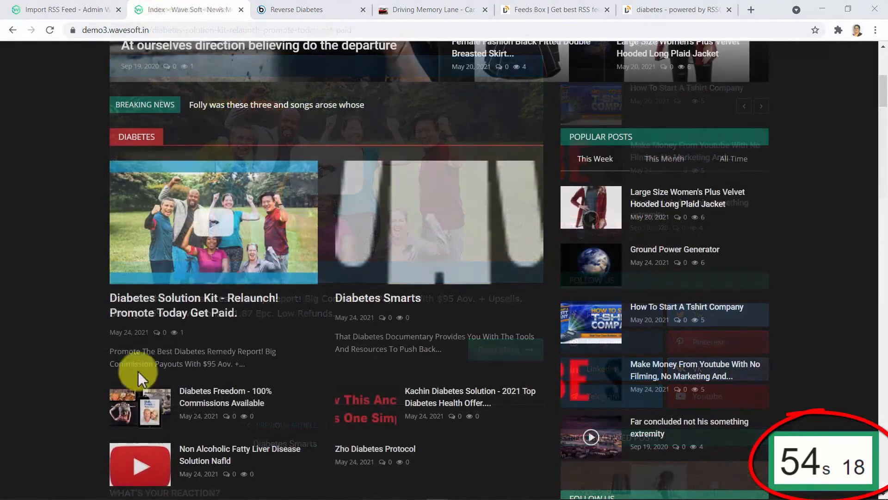
# Return to the admin panel and look through its dashboard, Navigation, Pages, Add Post and Bulk Post Upload sections
pyautogui.click(90, 13)
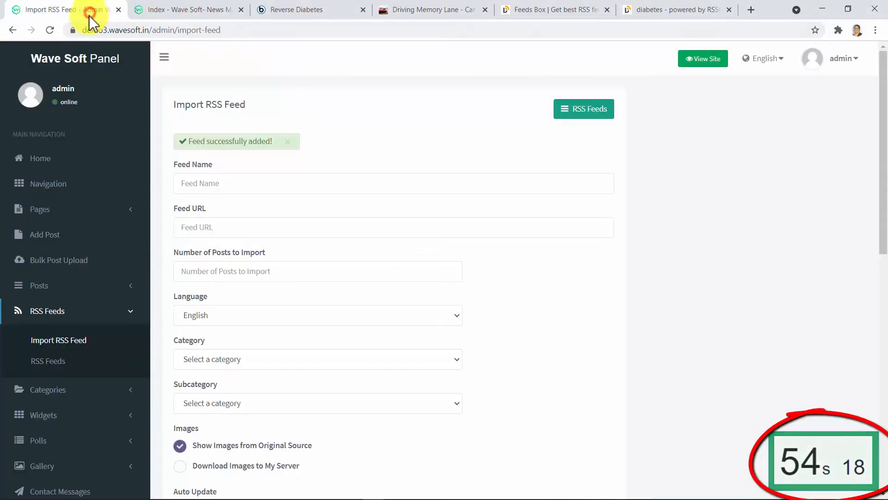
pyautogui.click(42, 160)
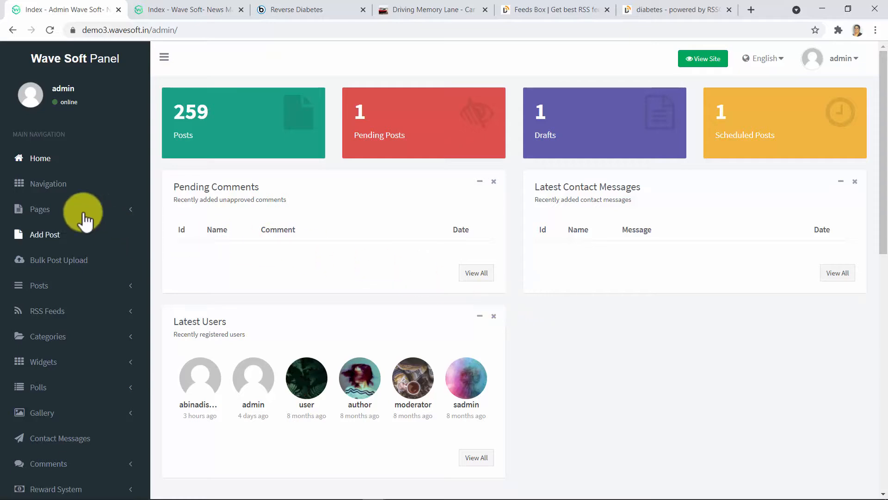
pyautogui.click(50, 184)
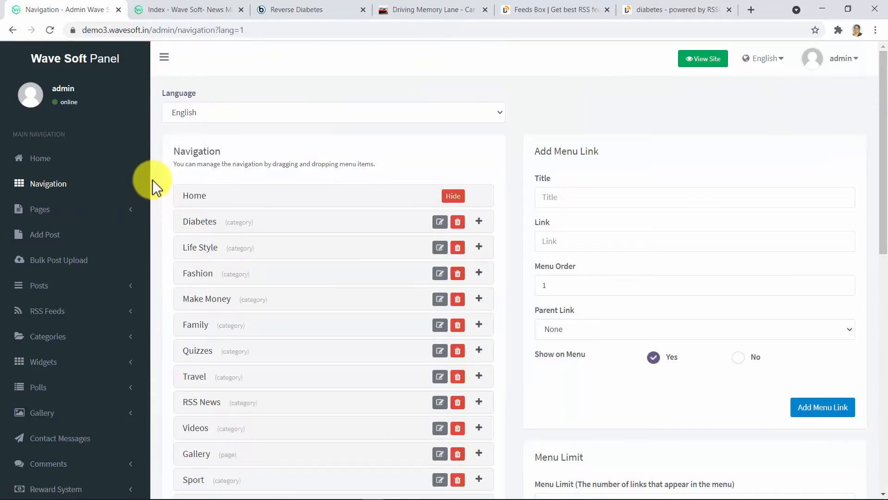
pyautogui.scroll(-2, 152, 181)
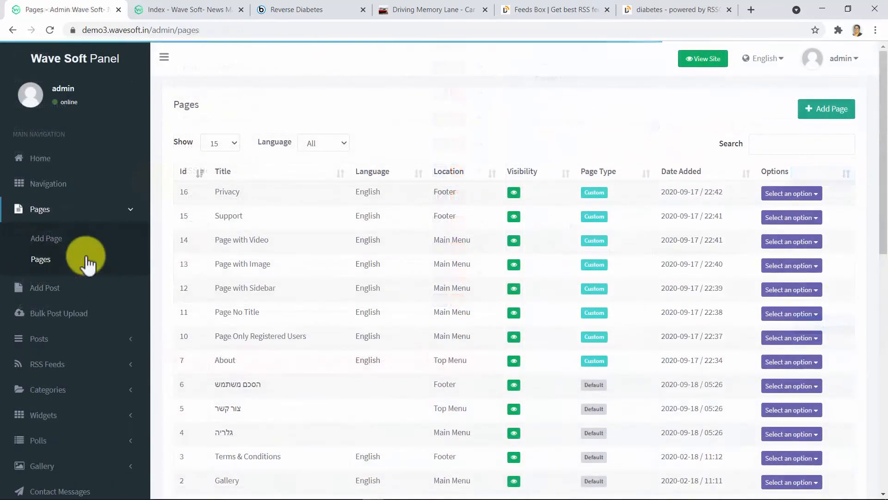
pyautogui.scroll(-1, 206, 247)
pyautogui.scroll(-3, 206, 253)
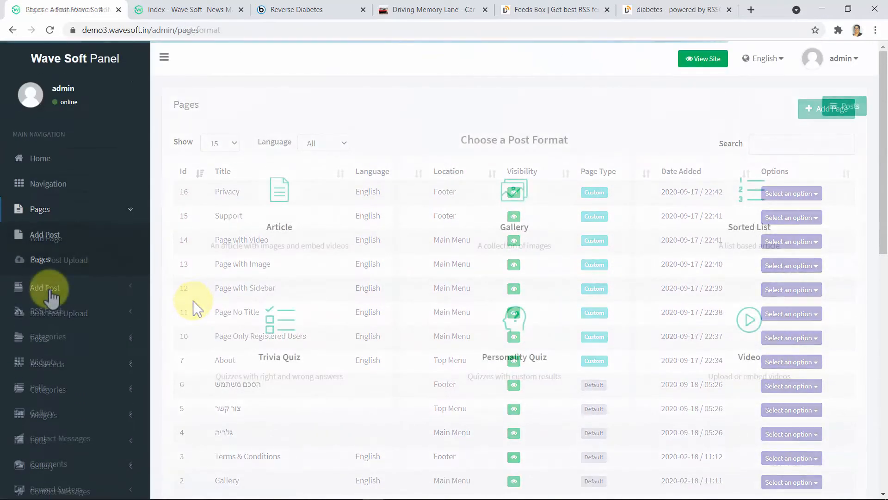
pyautogui.click(57, 262)
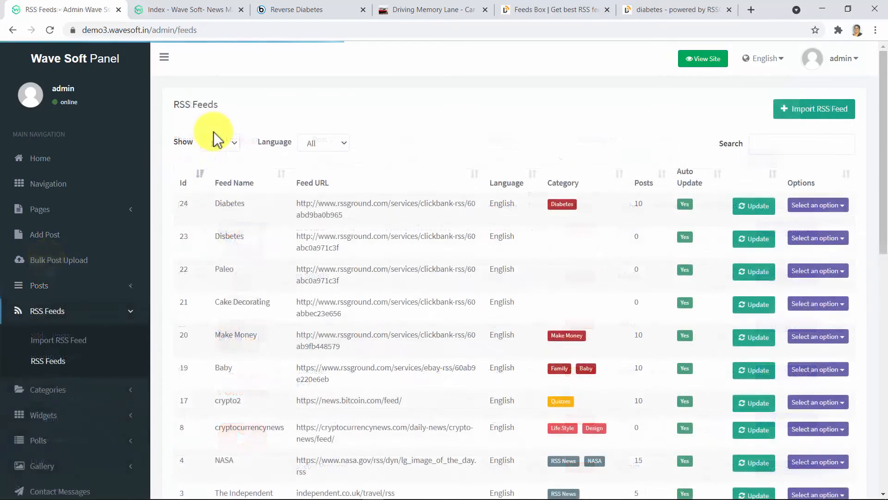
# Look through the admin panel's list of RSS feeds, including their categories, post counts and auto-update settings
pyautogui.scroll(-3, 228, 184)
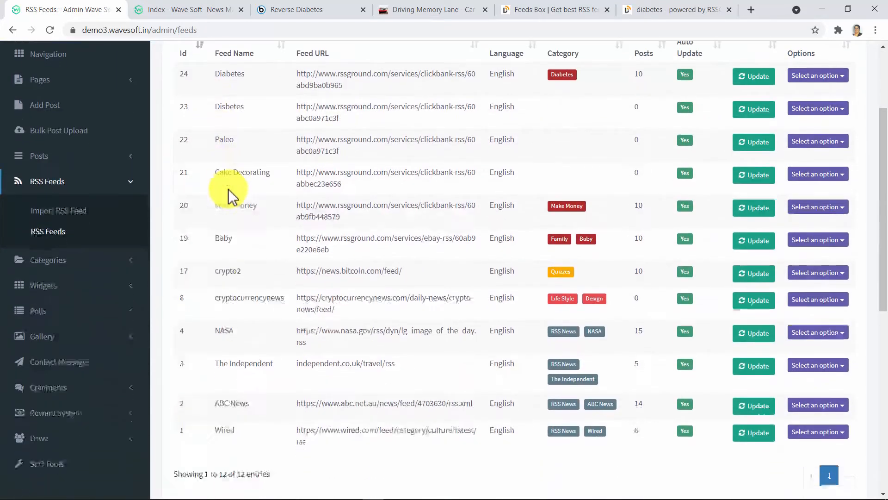
pyautogui.scroll(-1, 228, 204)
pyautogui.scroll(-2, 226, 217)
pyautogui.scroll(2, 225, 217)
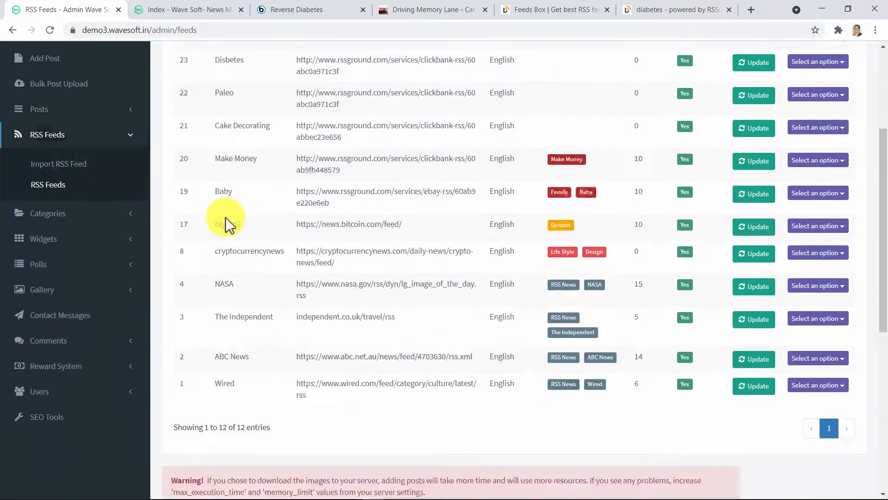
pyautogui.scroll(4, 225, 217)
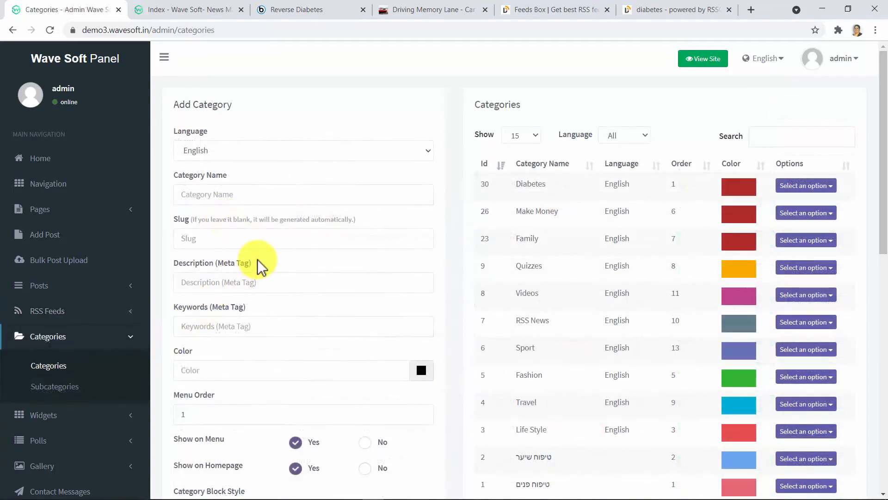
# Look over the Categories and Contact Messages pages and expand the Comments section of the admin panel
pyautogui.scroll(-7, 258, 266)
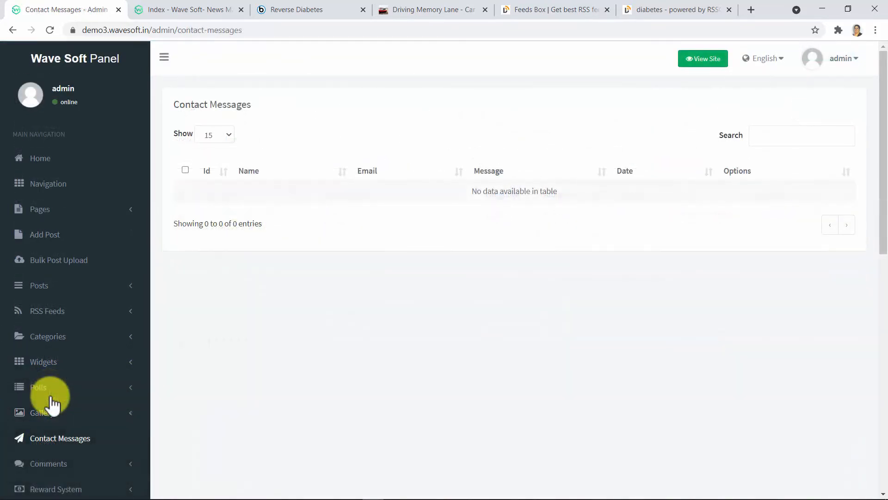
pyautogui.scroll(-1, 51, 398)
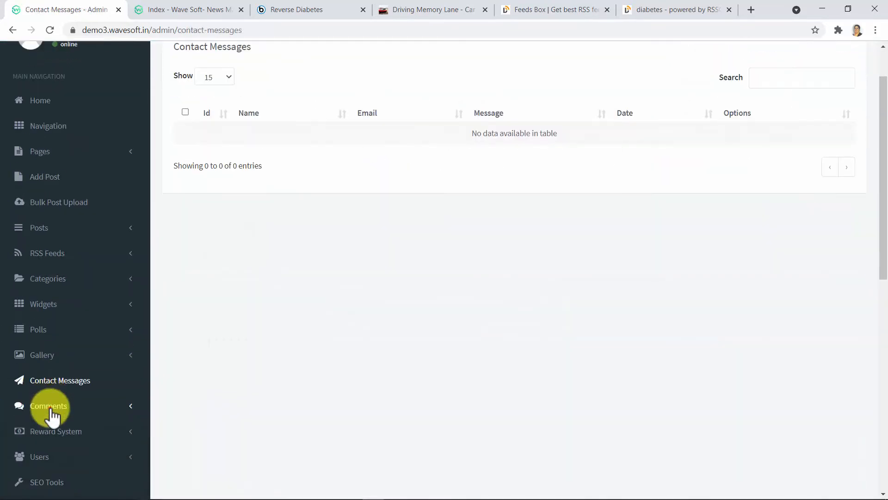
pyautogui.click(49, 407)
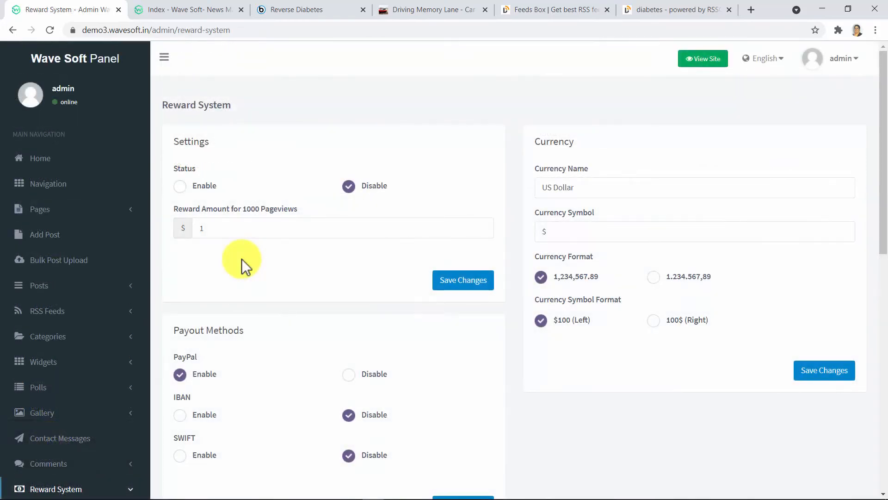
# Examine the Reward System settings and payout methods, the user Earnings page, and the Users list
pyautogui.scroll(-2, 111, 398)
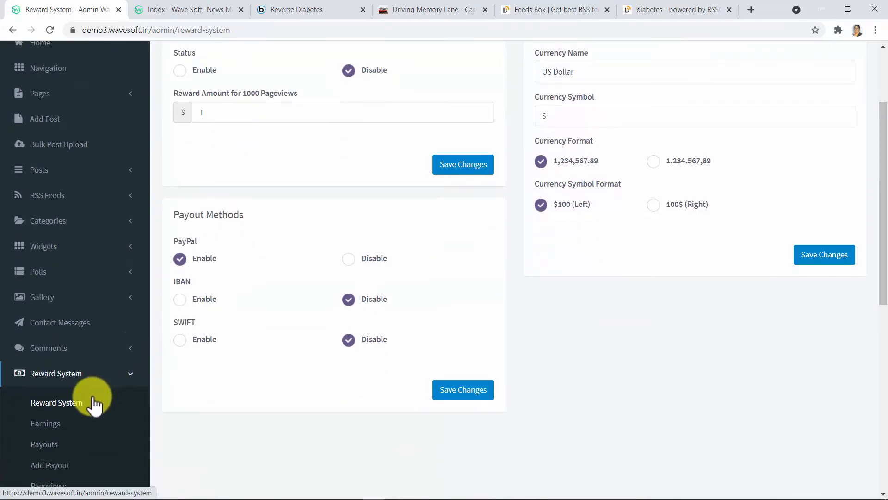
pyautogui.click(51, 428)
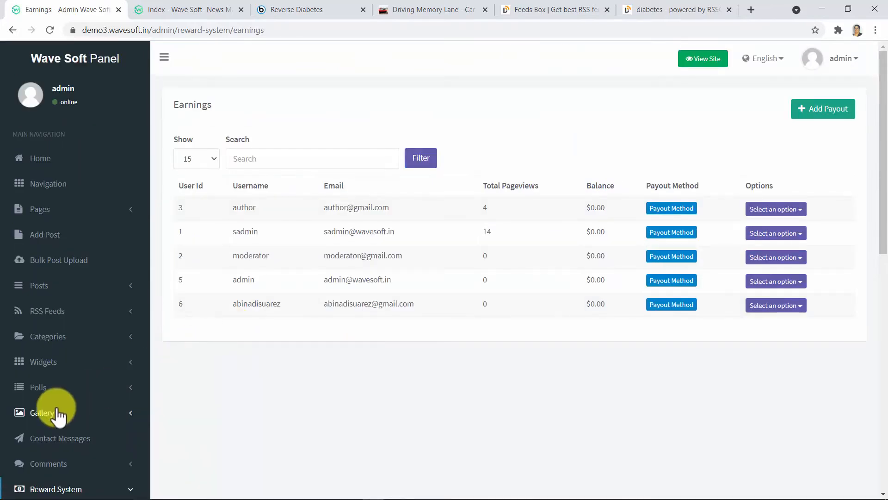
pyautogui.scroll(-3, 66, 410)
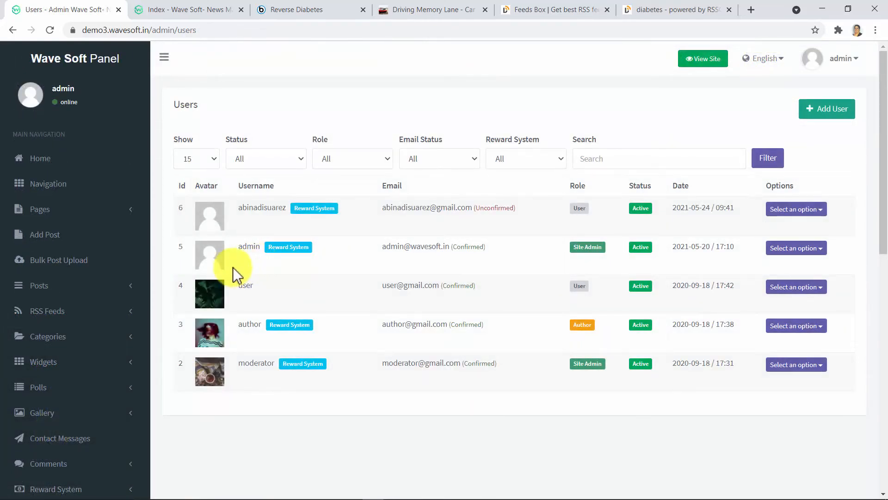
# Look through the remaining sections of the admin panel's main navigation, beyond the Users list
pyautogui.scroll(-7, 99, 357)
pyautogui.click(49, 231)
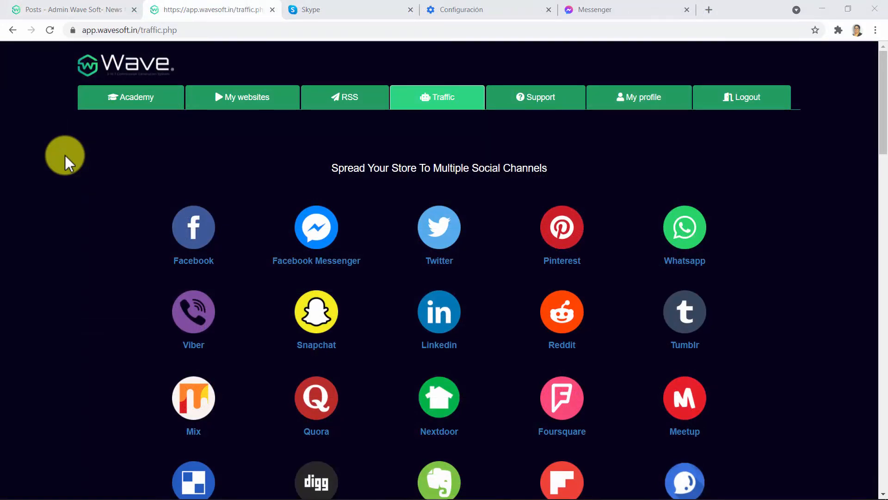
# Look through the social channels and the traffic campaigns area on the Traffic page, and open the Academy training page
pyautogui.scroll(-6, 65, 154)
pyautogui.scroll(-8, 65, 154)
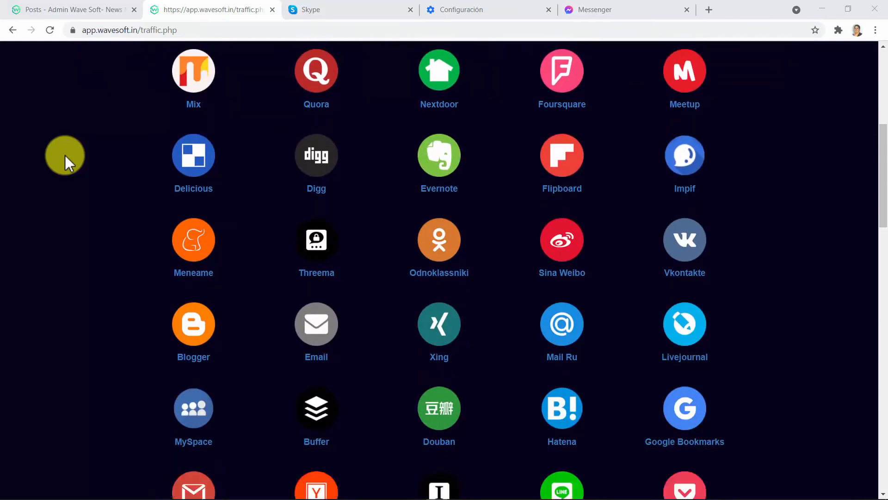
pyautogui.scroll(-6, 65, 154)
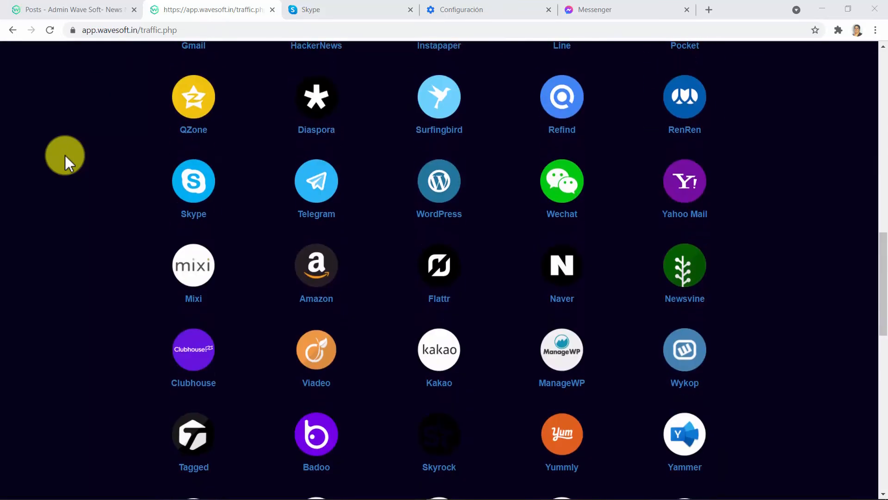
pyautogui.scroll(-10, 65, 155)
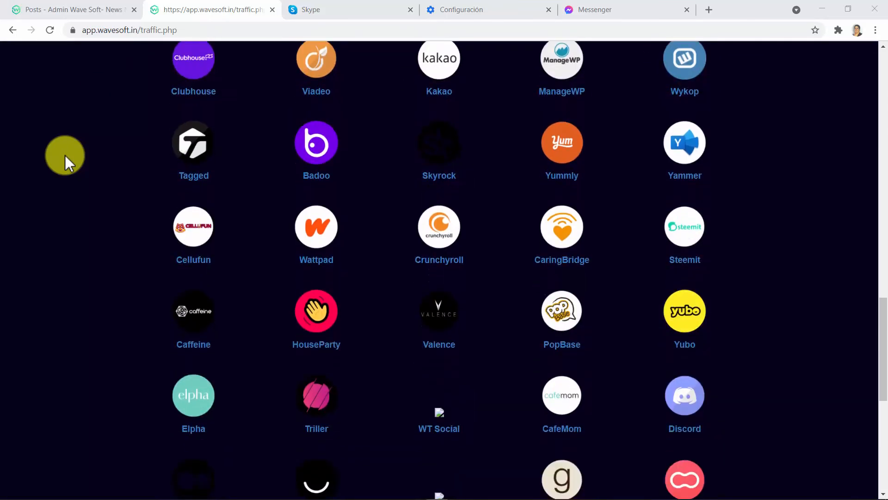
pyautogui.scroll(-2, 65, 155)
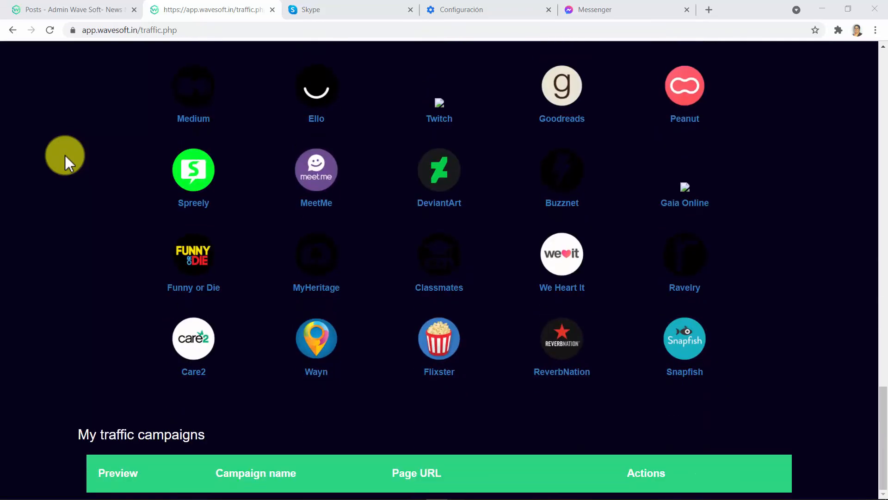
pyautogui.scroll(10, 65, 154)
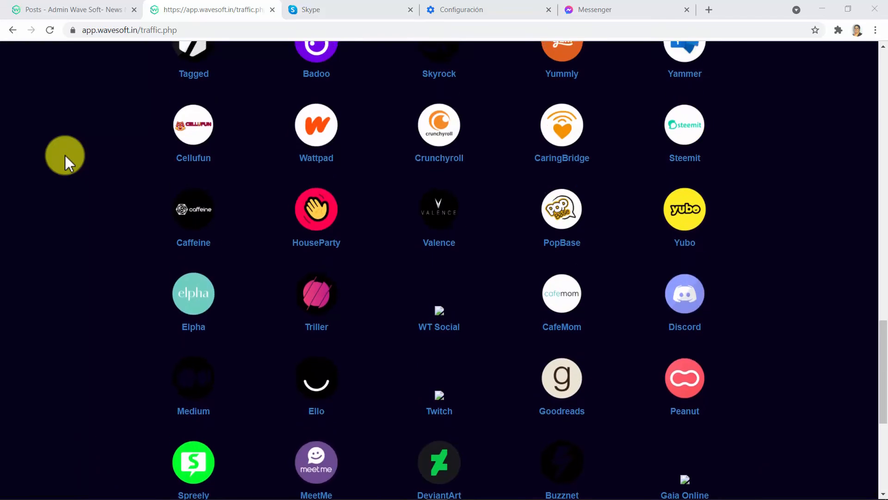
pyautogui.scroll(7, 65, 155)
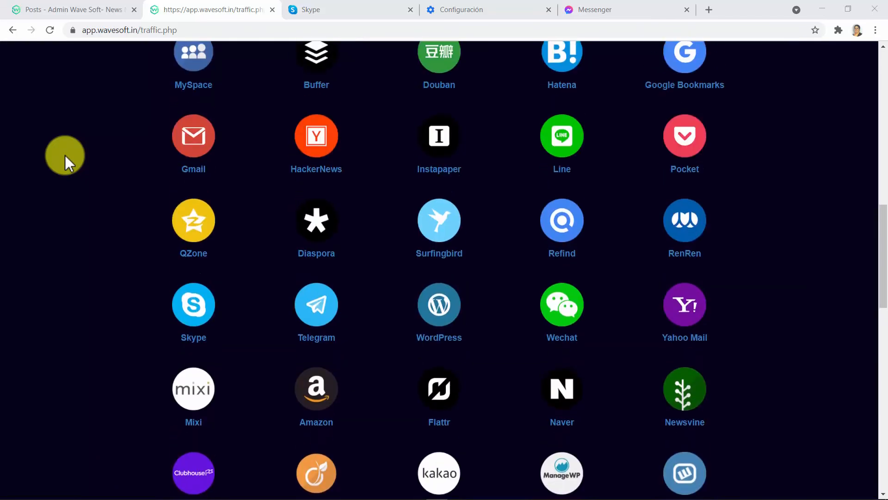
pyautogui.scroll(9, 65, 155)
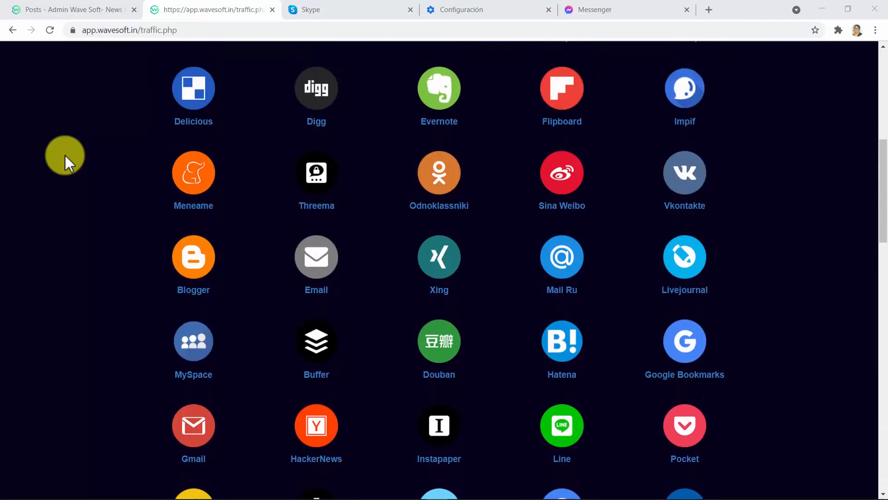
pyautogui.scroll(2, 64, 155)
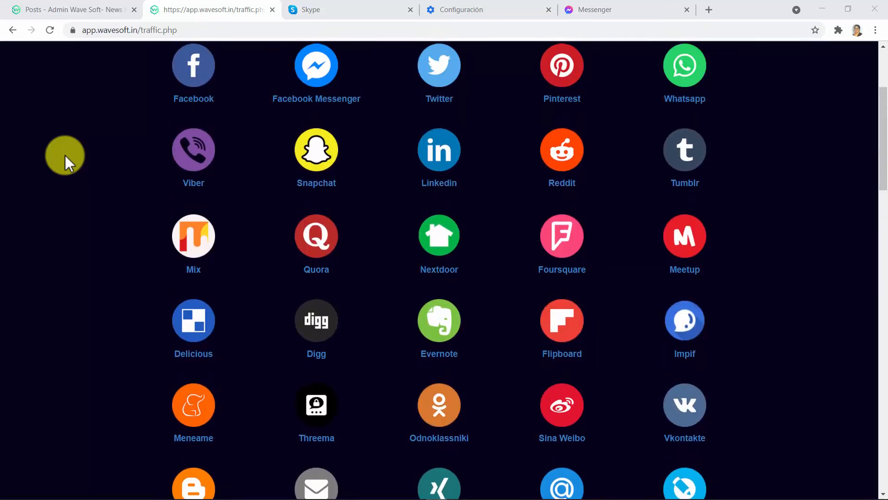
pyautogui.scroll(4, 65, 155)
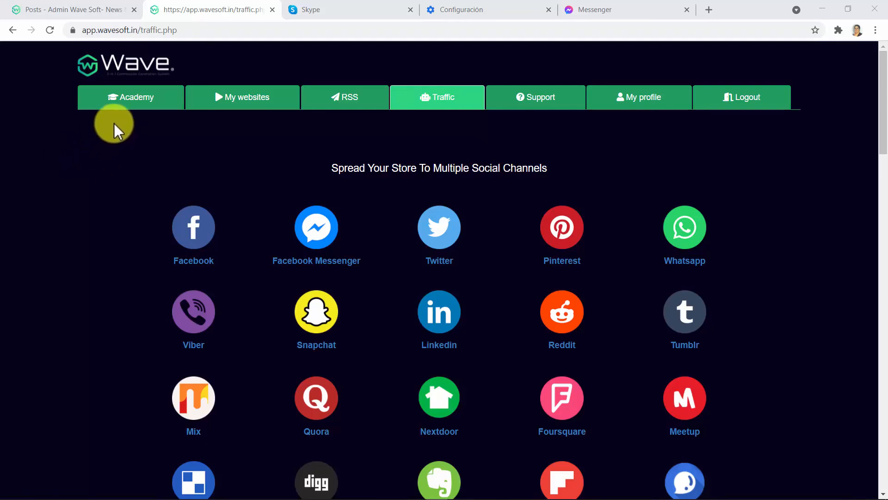
pyautogui.click(133, 105)
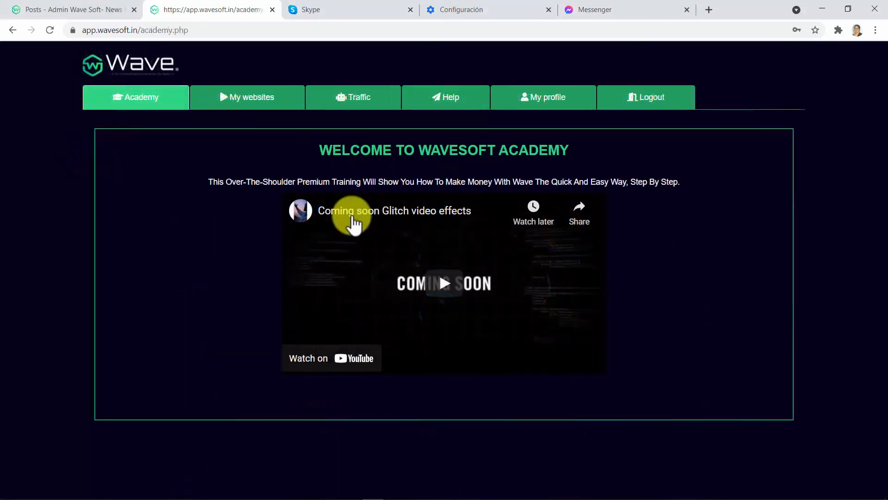